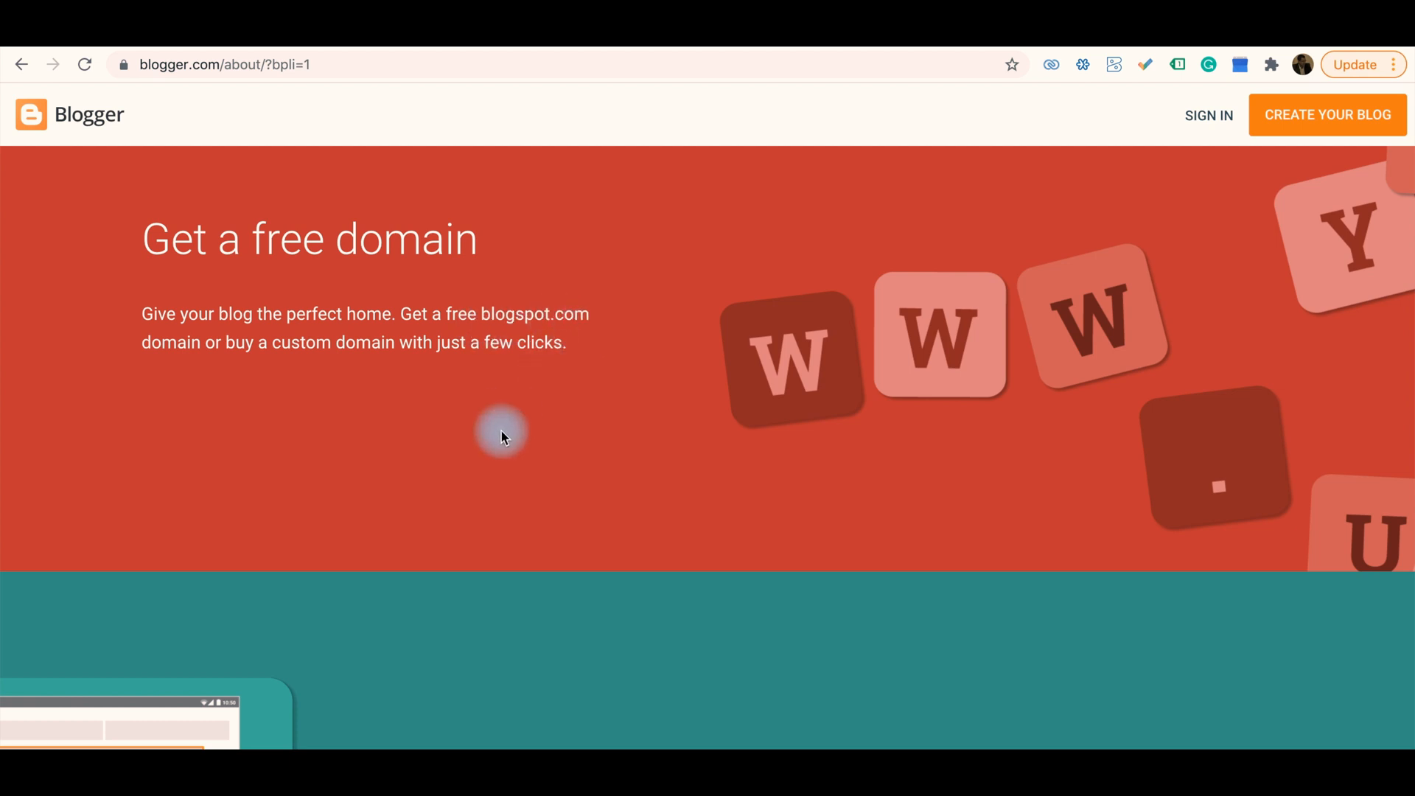
Step: Start creating a blog from the Blogger landing page and choose the Google account to sign in with
scroll(502, 435, down, 1)
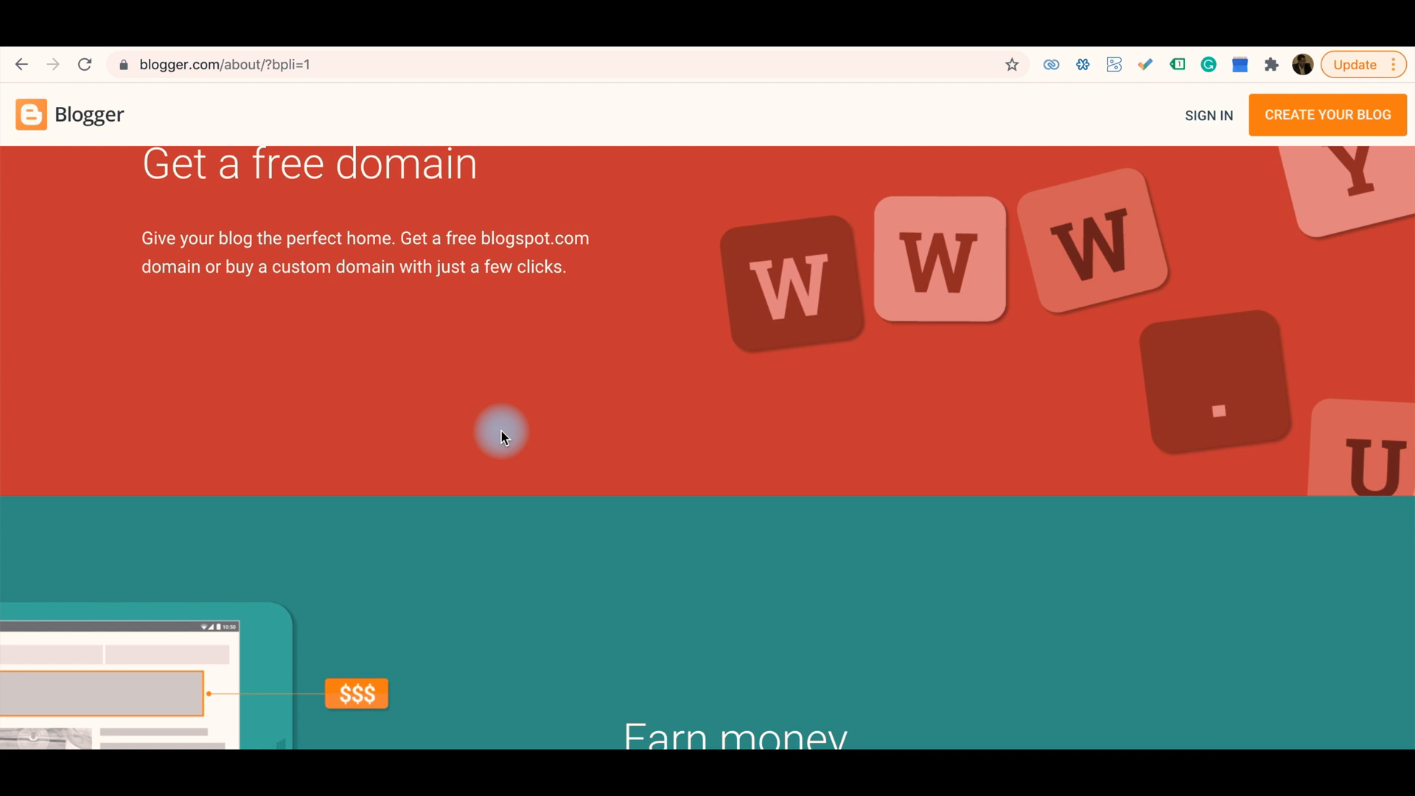
scroll(501, 435, down, 5)
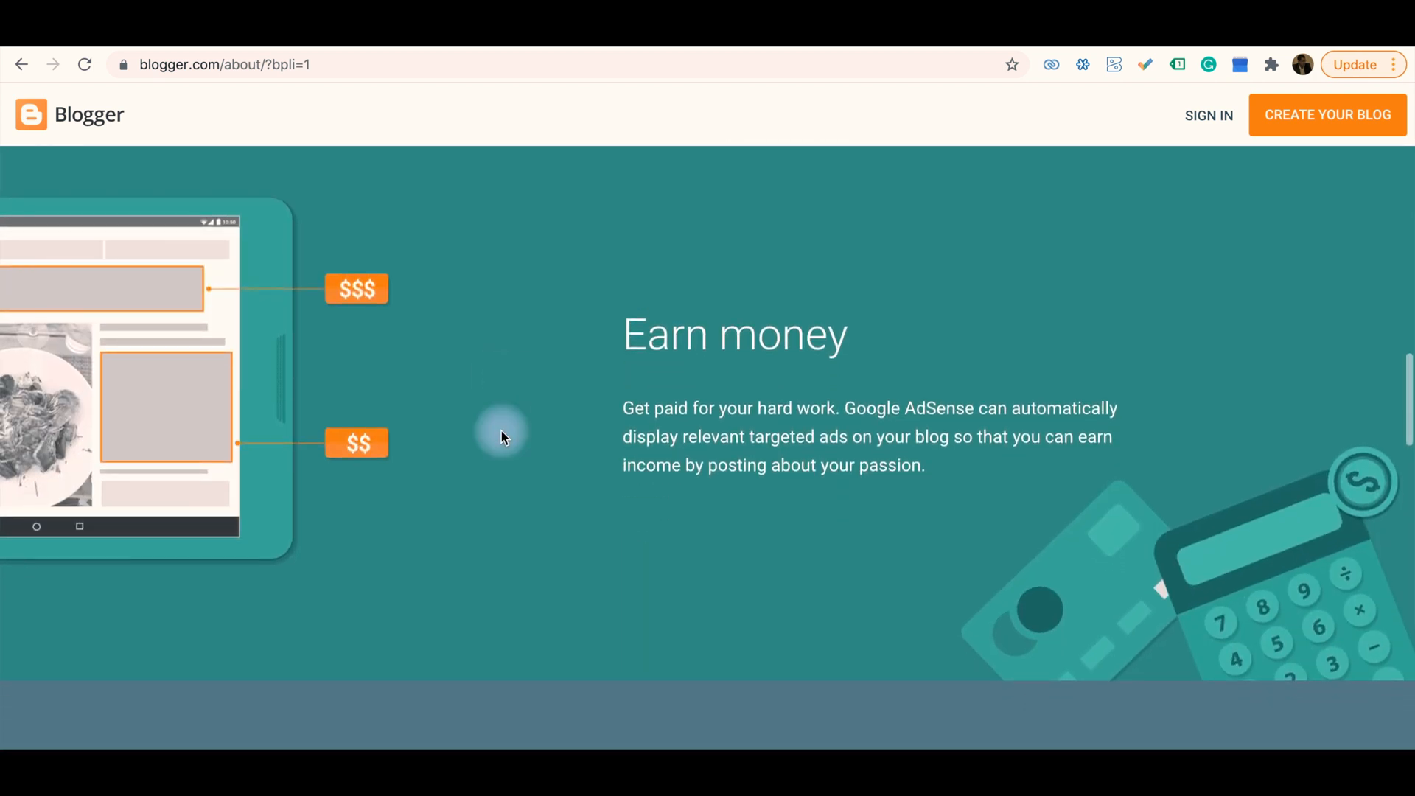
scroll(501, 435, down, 2)
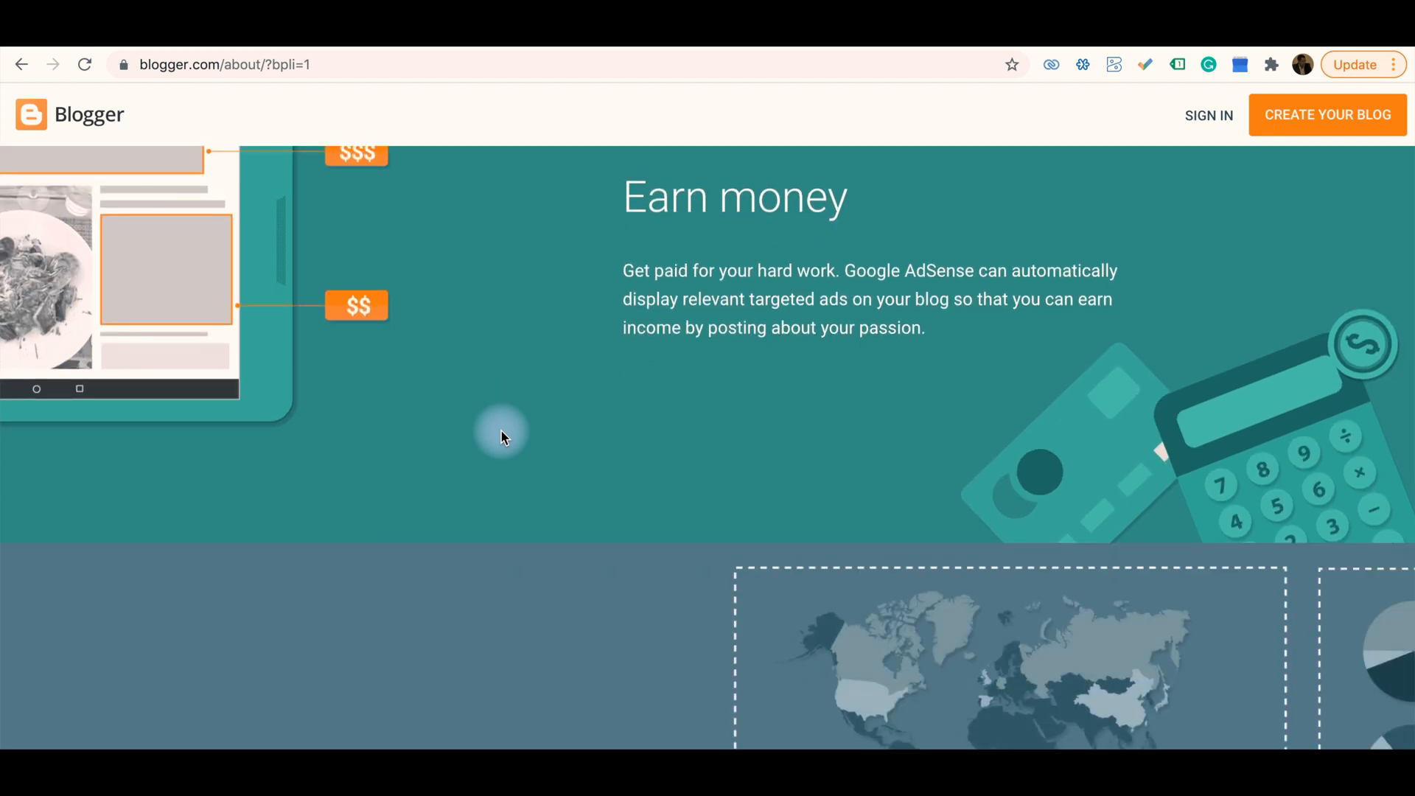
scroll(501, 434, down, 6)
scroll(501, 435, down, 18)
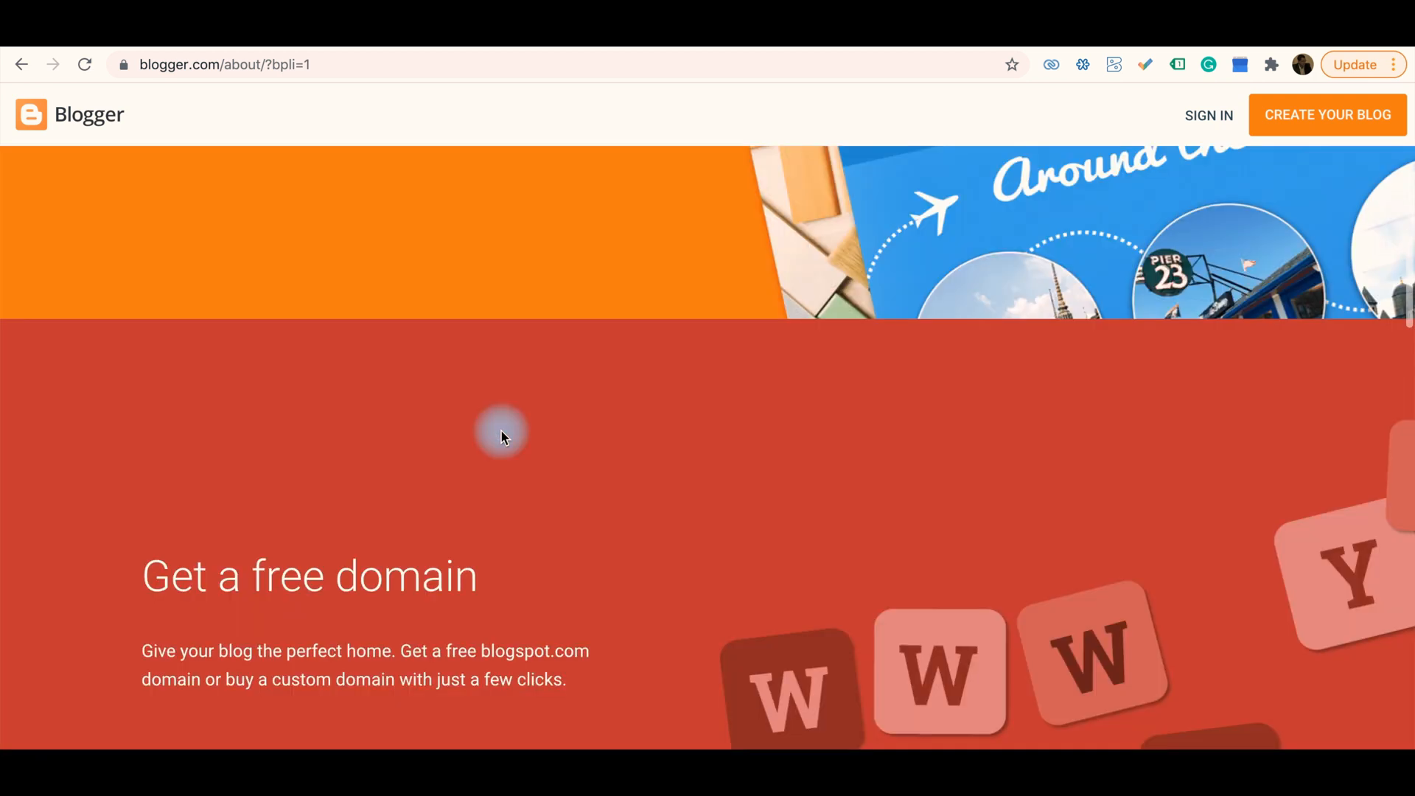
scroll(501, 435, up, 20)
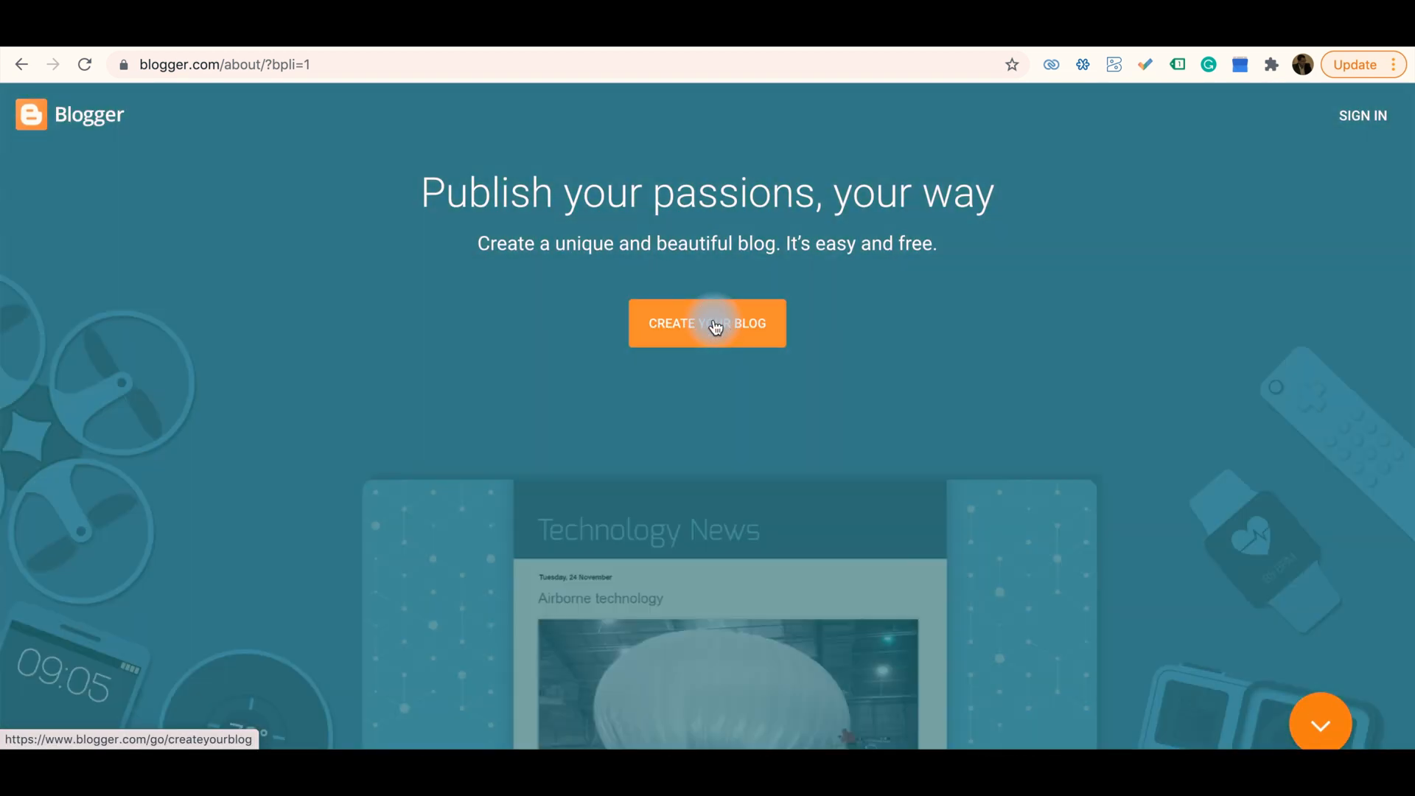
click(715, 325)
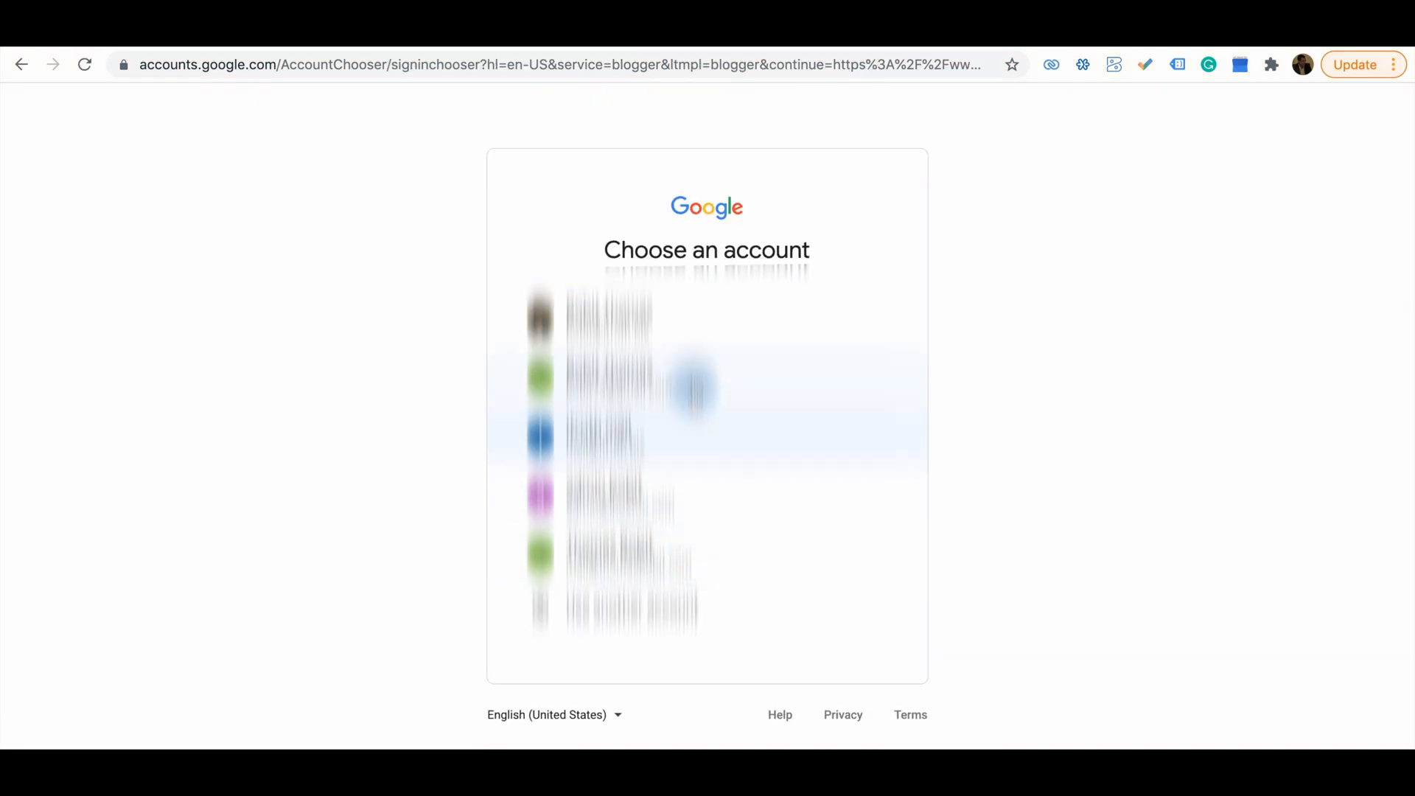
click(685, 376)
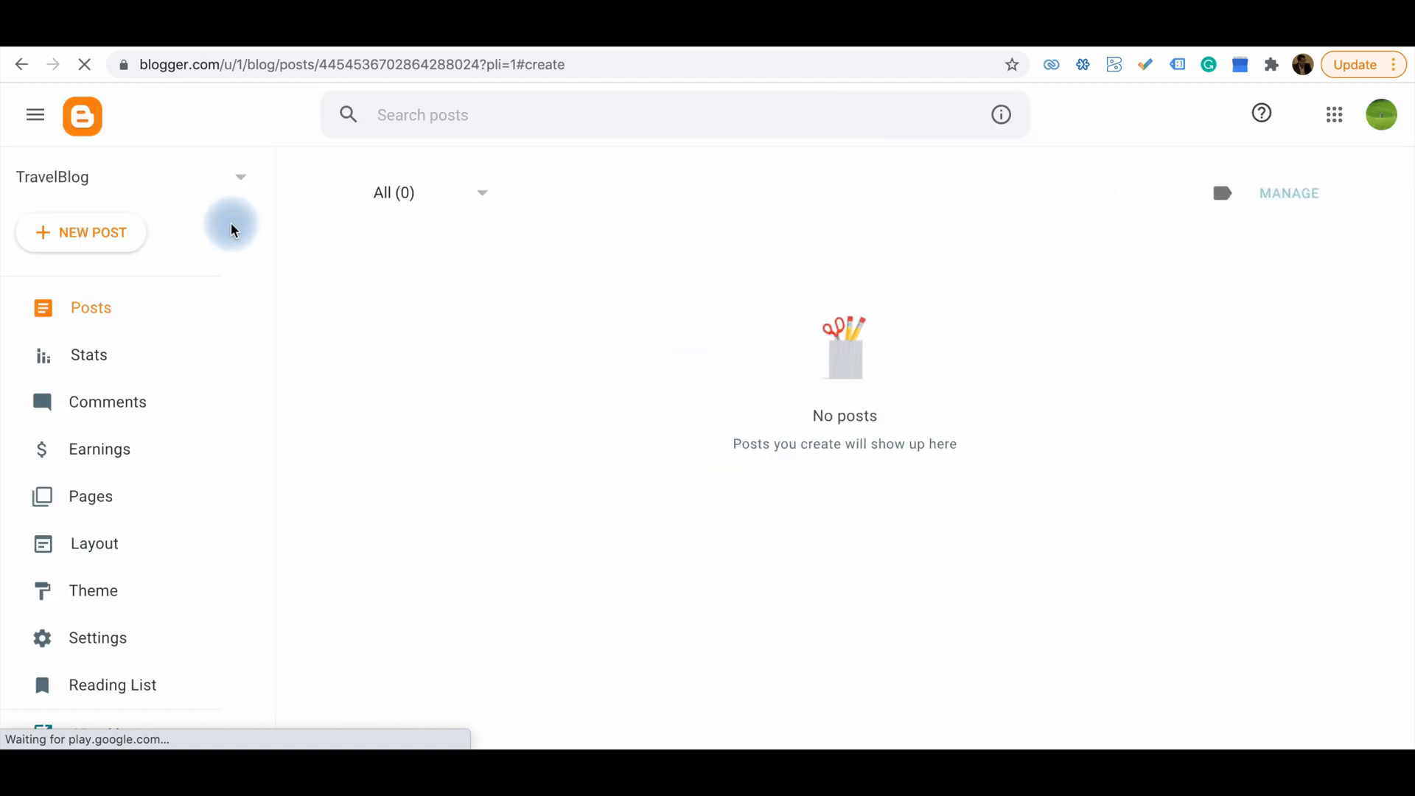
Step: Start a new blog from the list of blogs and title it testBlogDigital
click(226, 179)
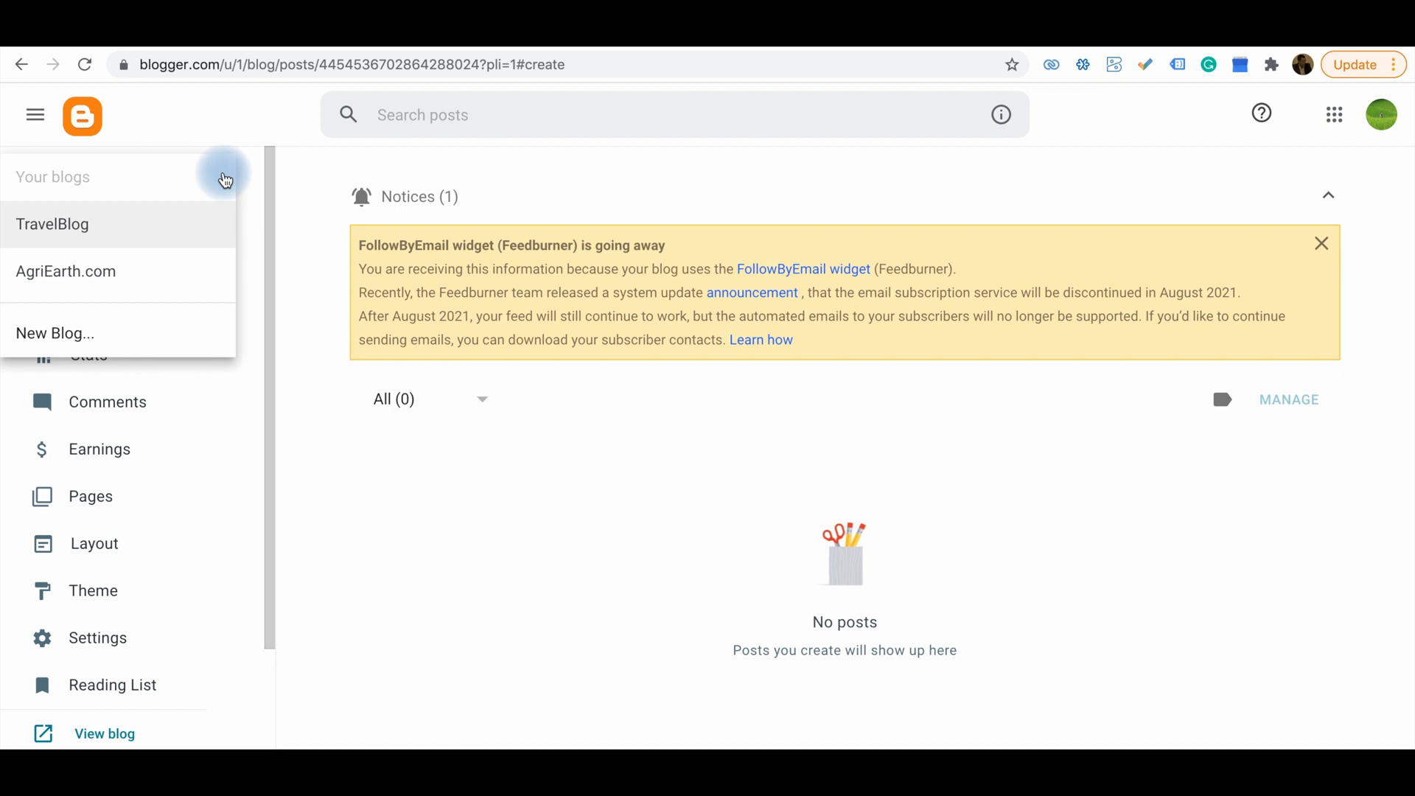
click(87, 335)
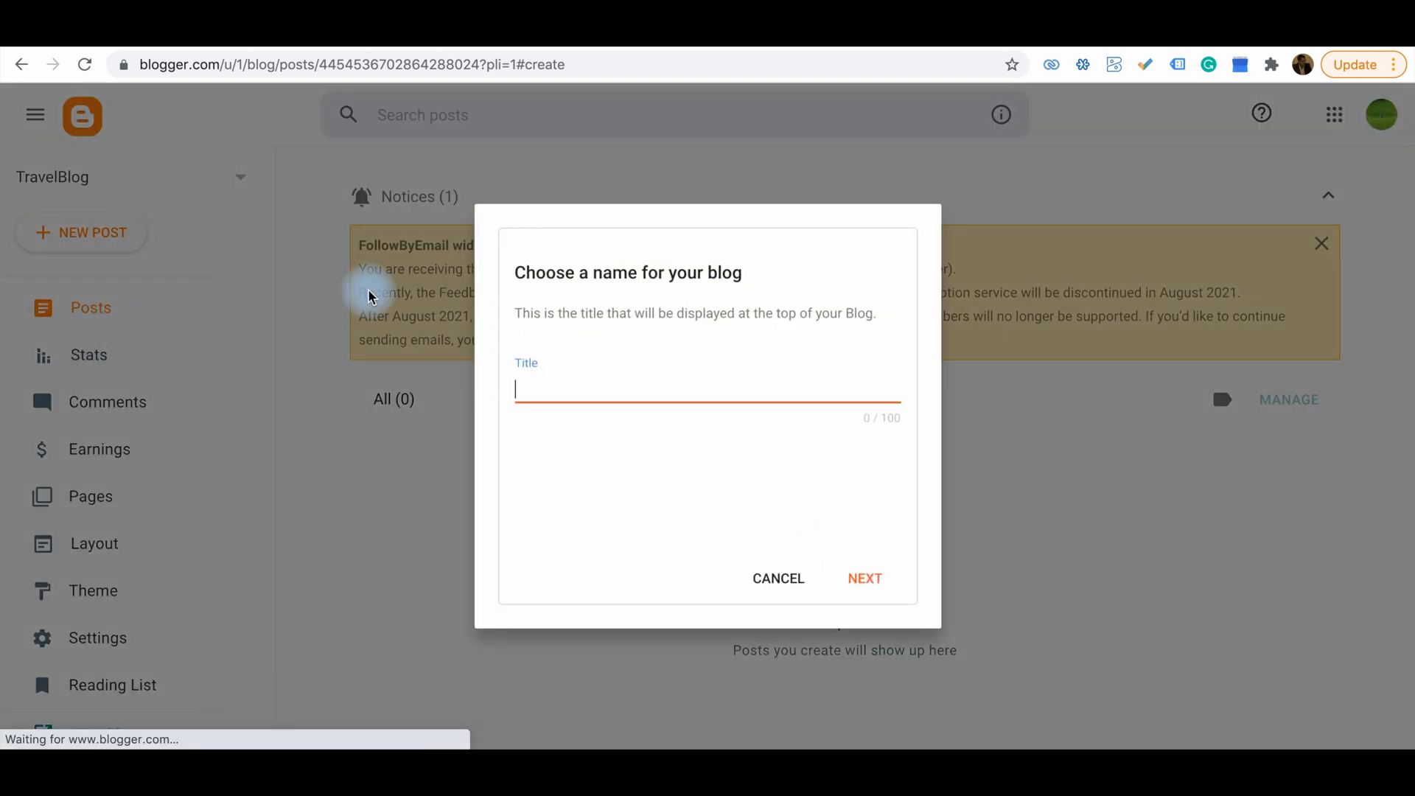
click(547, 385)
text(testBlog)
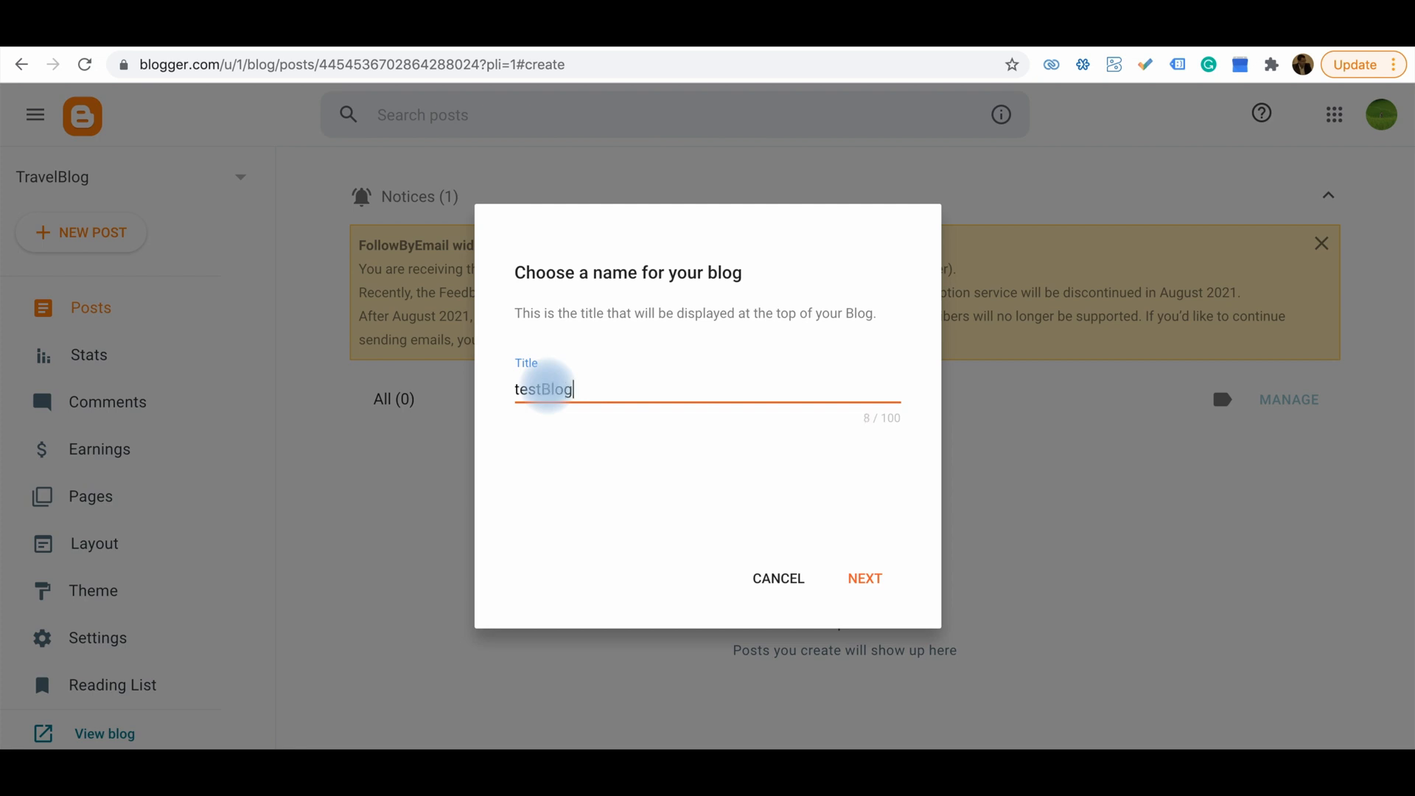
text(Dogital)
click(592, 384)
key(BackSpace)
text(i)
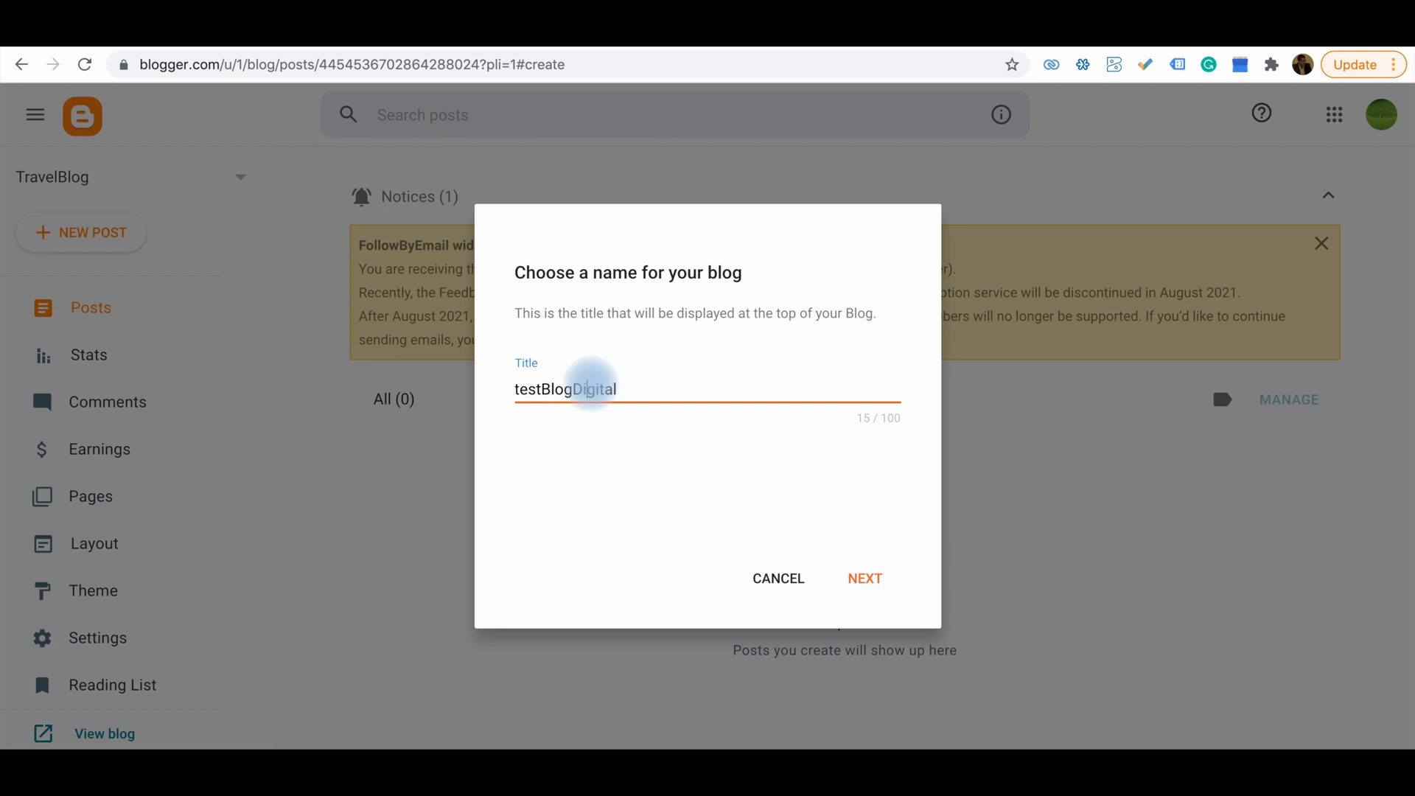
click(860, 573)
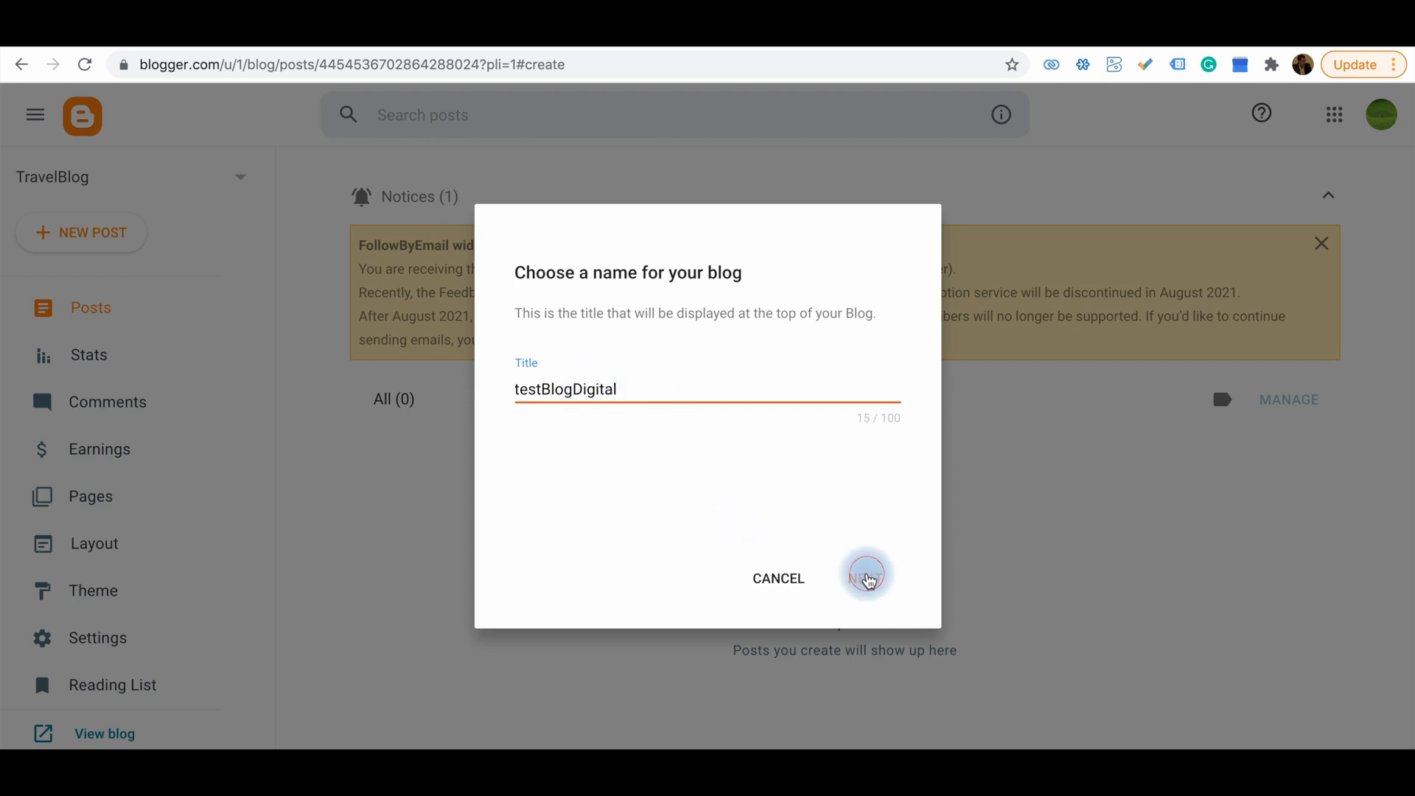
Step: Set the new blog's address to DigitalWisdomBlog123 on blogspot.com and save the blog
click(703, 382)
text(DigitalWisdom_test)
key(BackSpace)
key(BackSpace)
key(BackSpace)
key(BackSpace)
key(BackSpace)
text(Blog123)
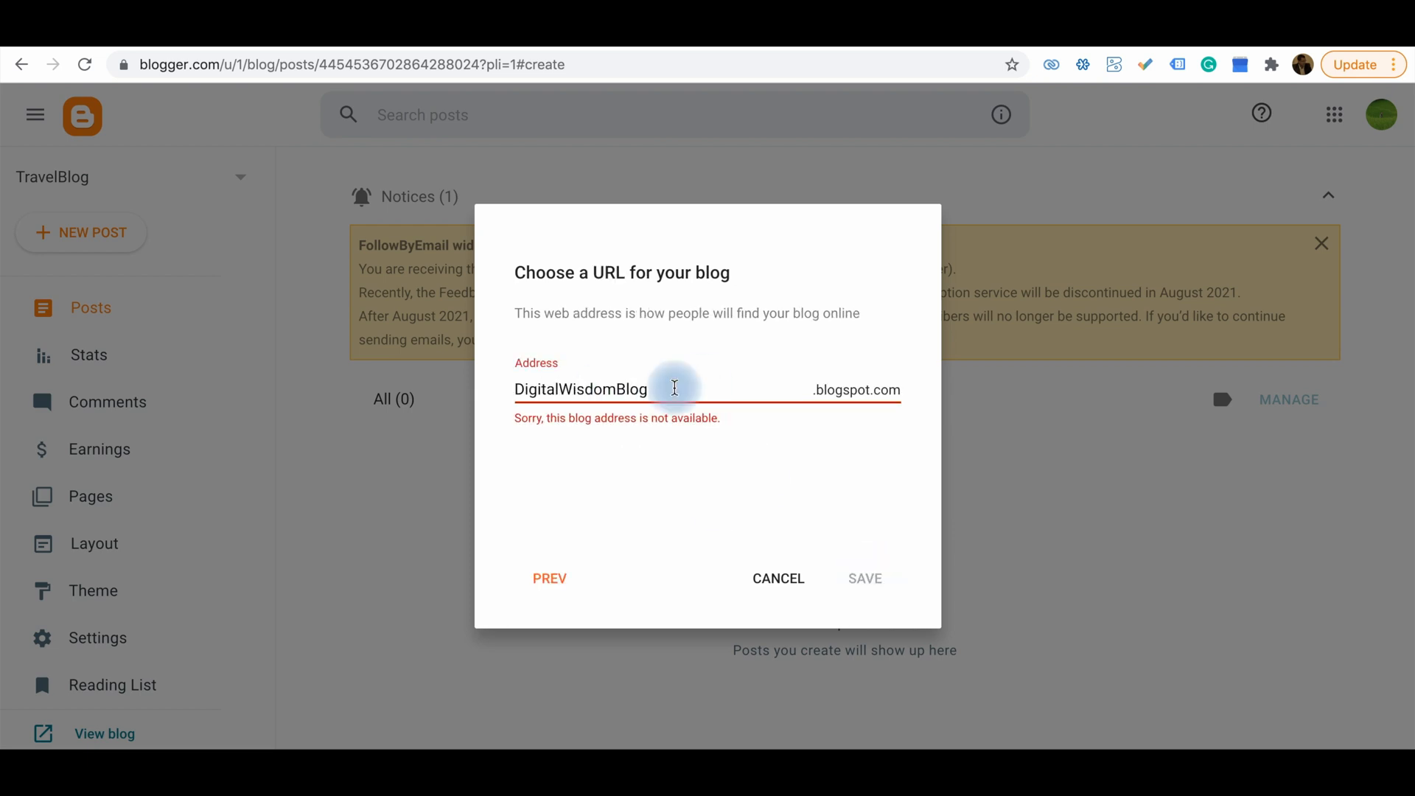
click(861, 579)
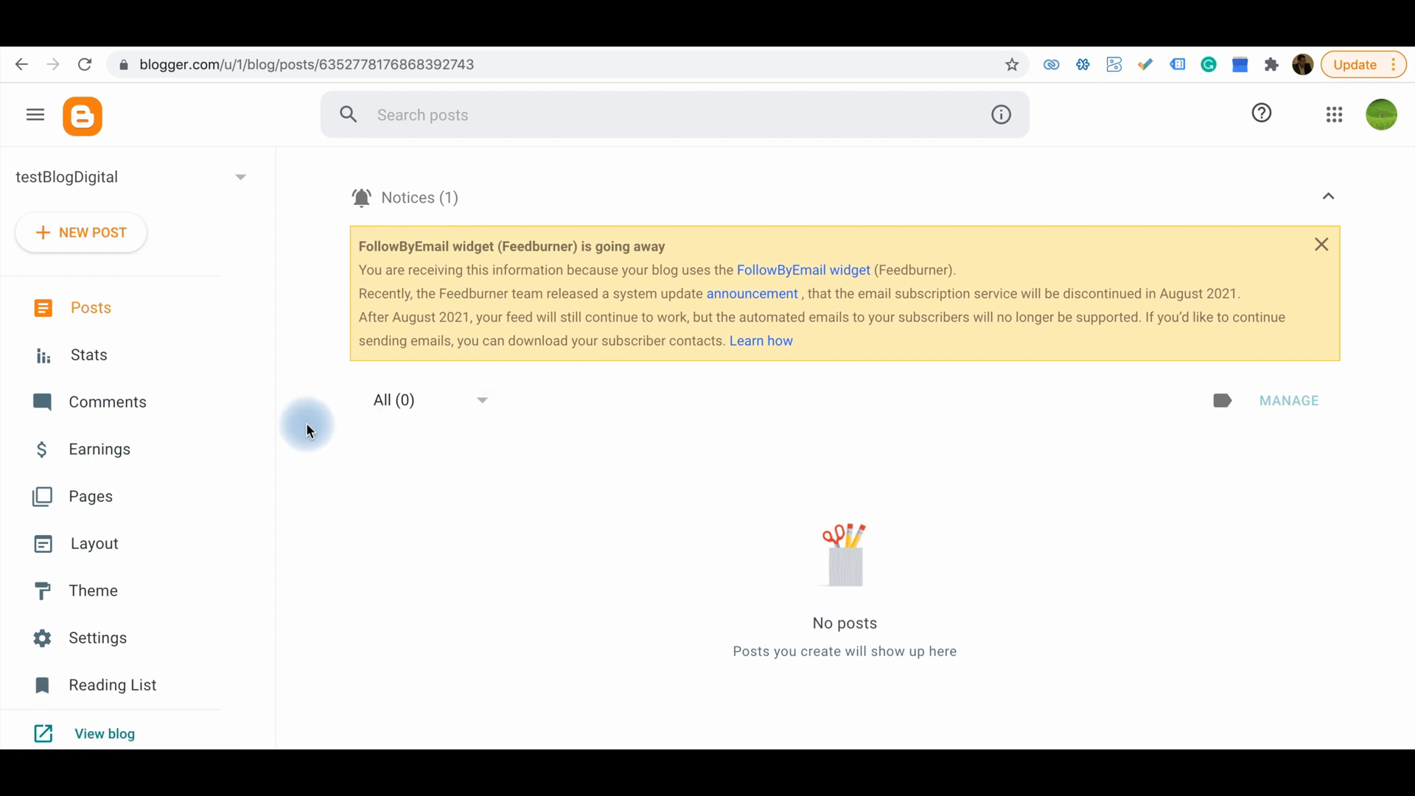
Step: Browse the theme gallery and apply the Soho Light theme to the blog
scroll(209, 515, down, 2)
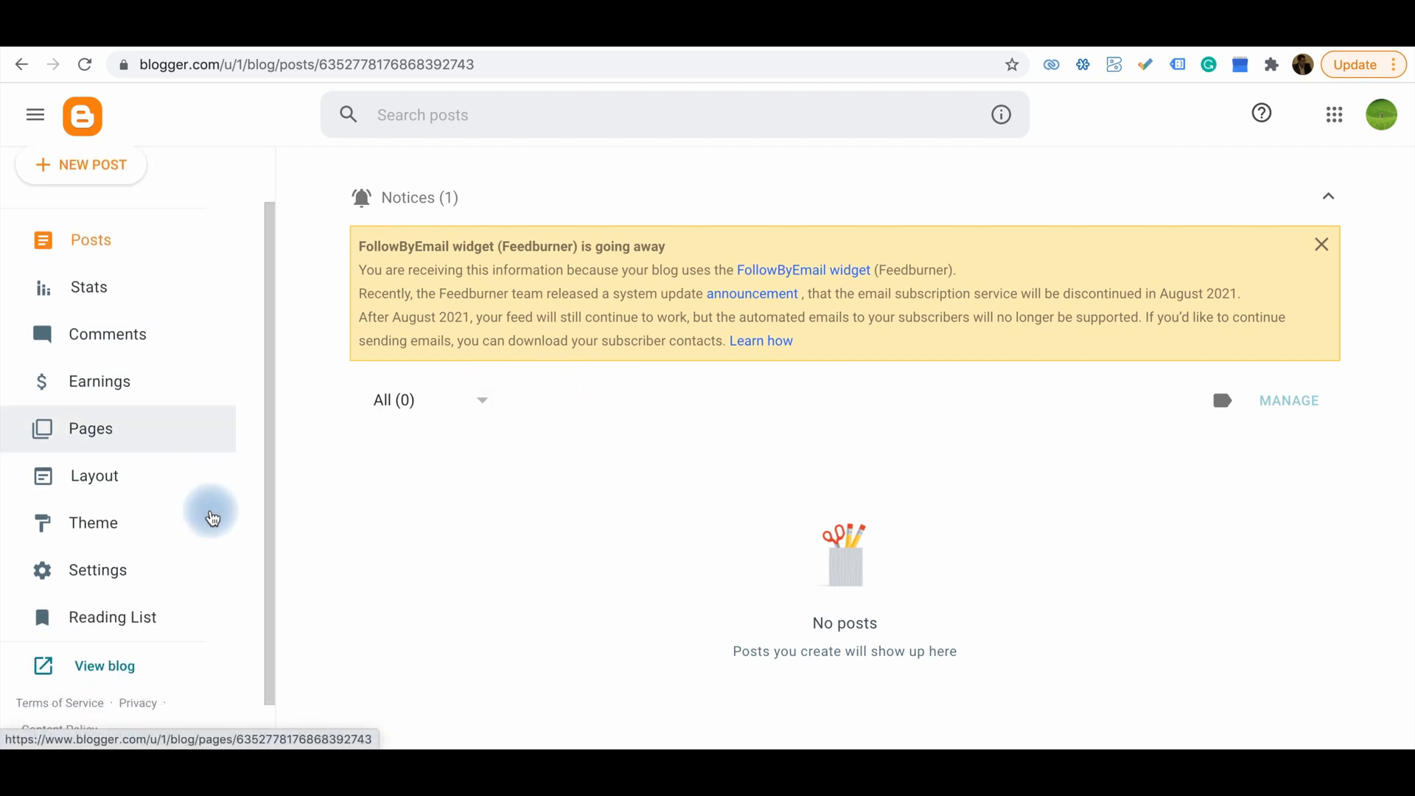
click(79, 468)
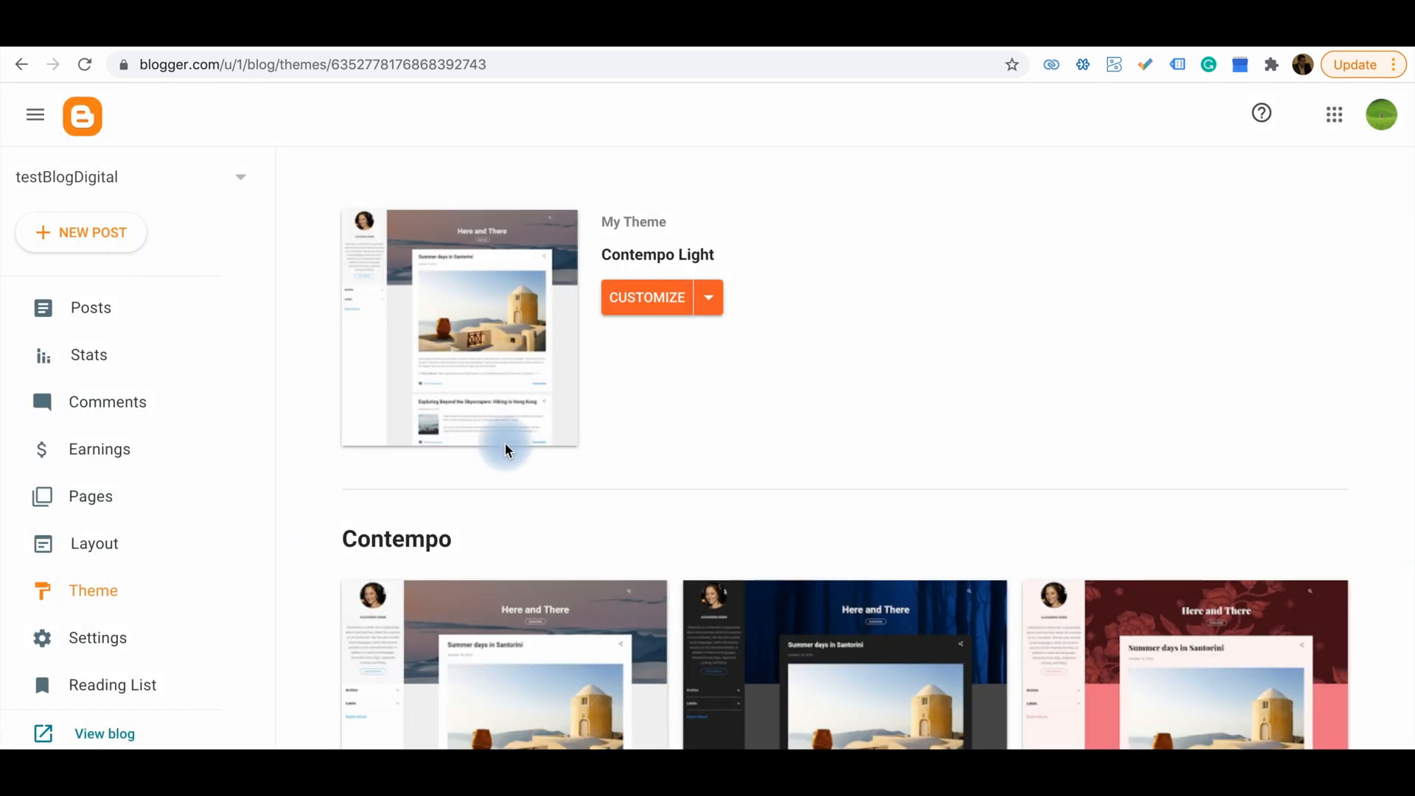
scroll(506, 445, down, 3)
scroll(506, 445, down, 15)
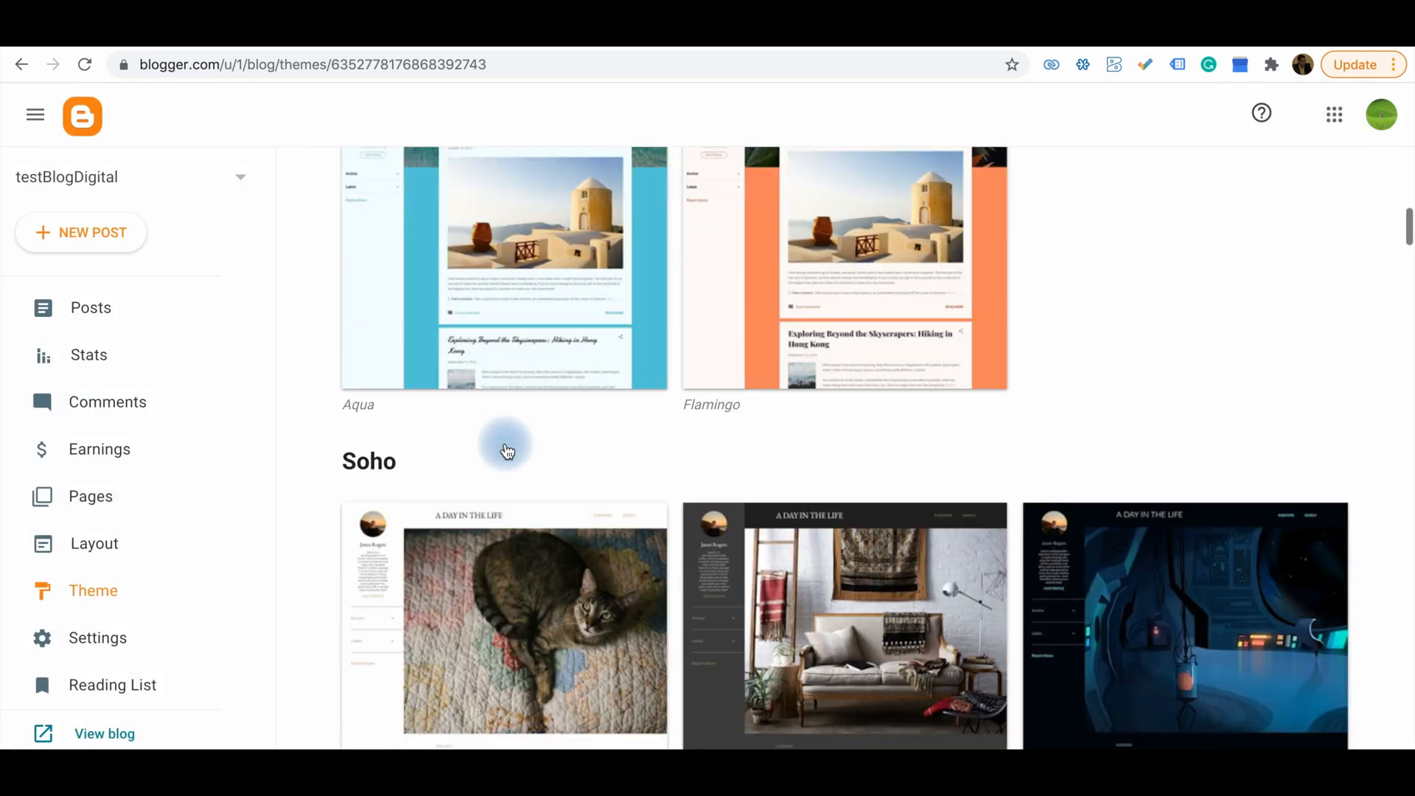
scroll(505, 452, up, 2)
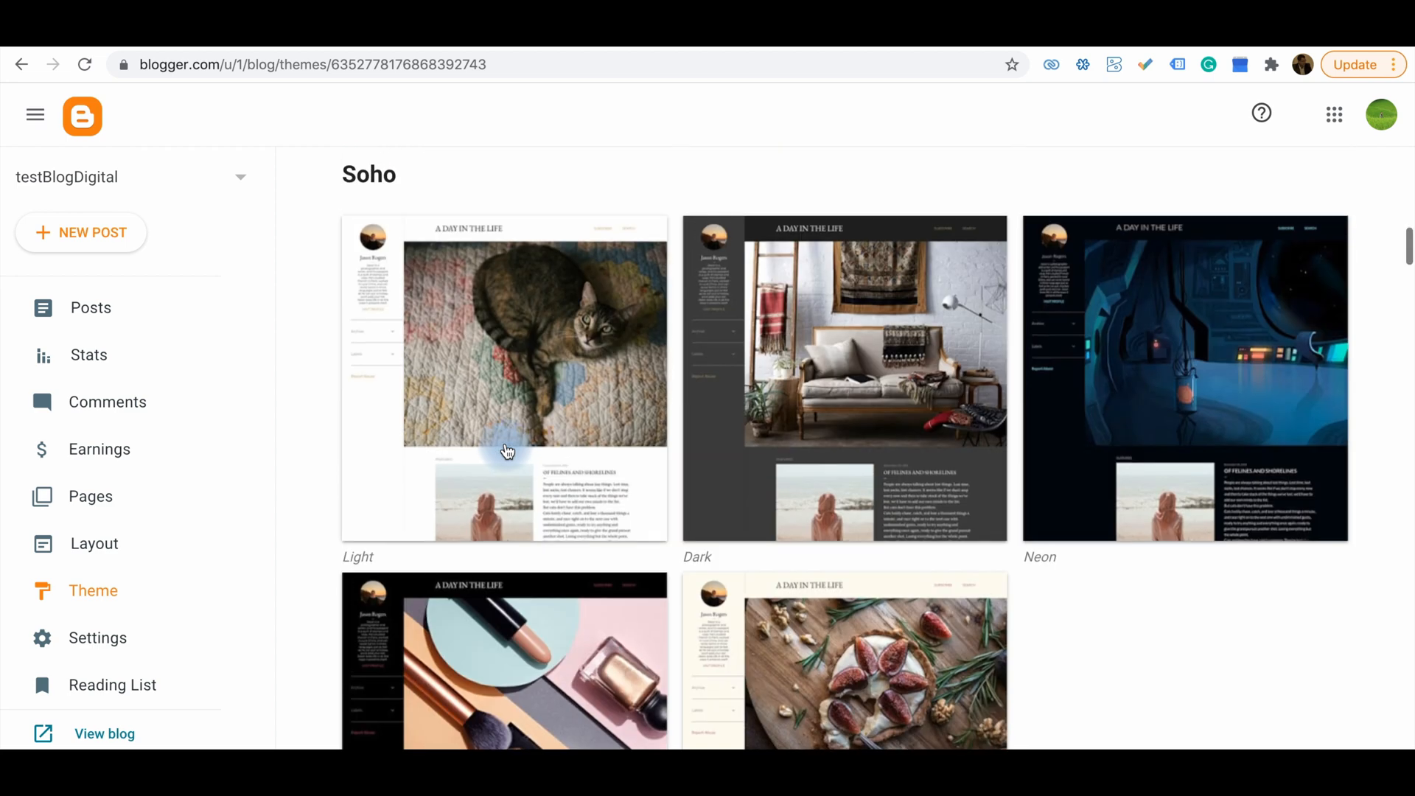
click(558, 388)
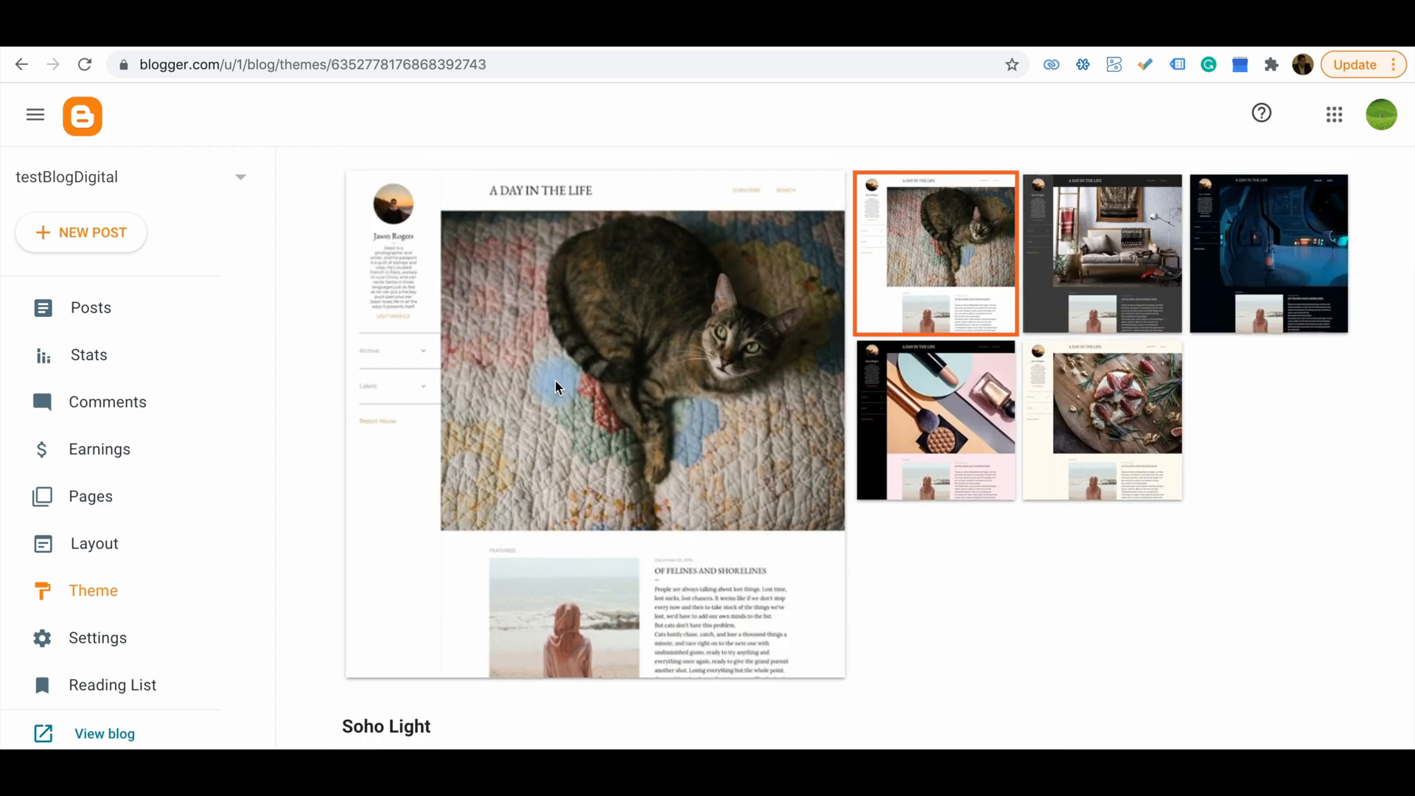
scroll(576, 392, down, 3)
click(587, 555)
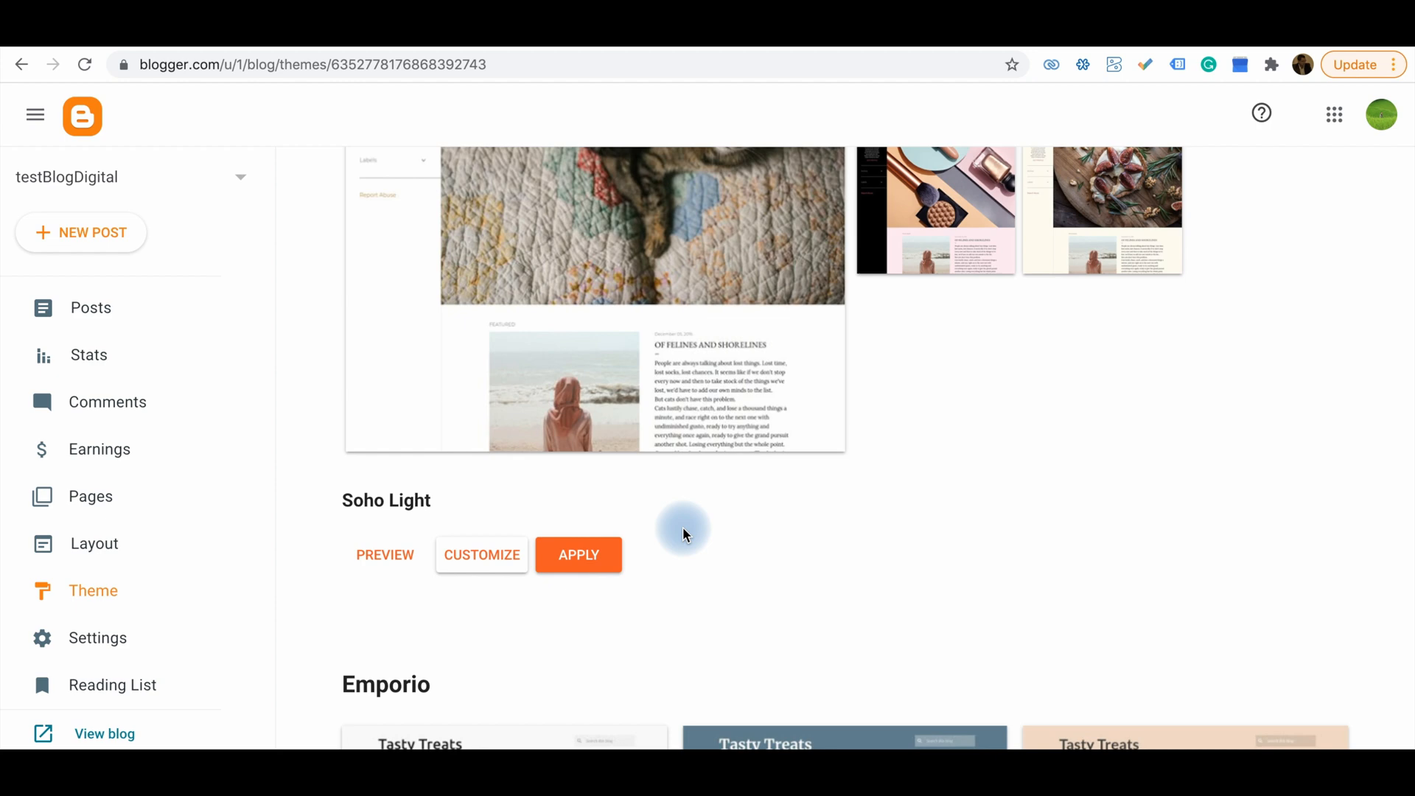
Step: View the live blog and look over its home page with the Soho Light theme
scroll(682, 527, down, 6)
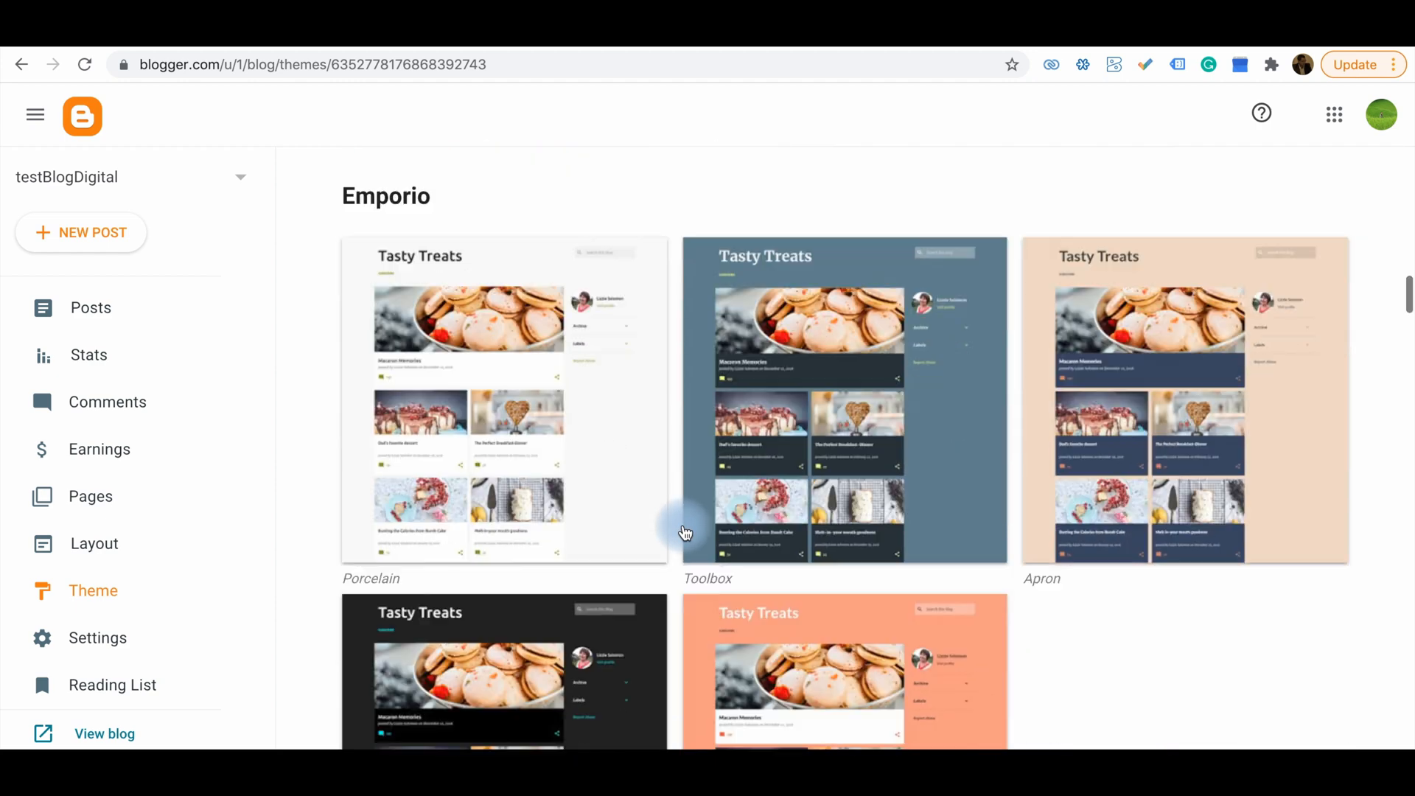
scroll(684, 528, up, 5)
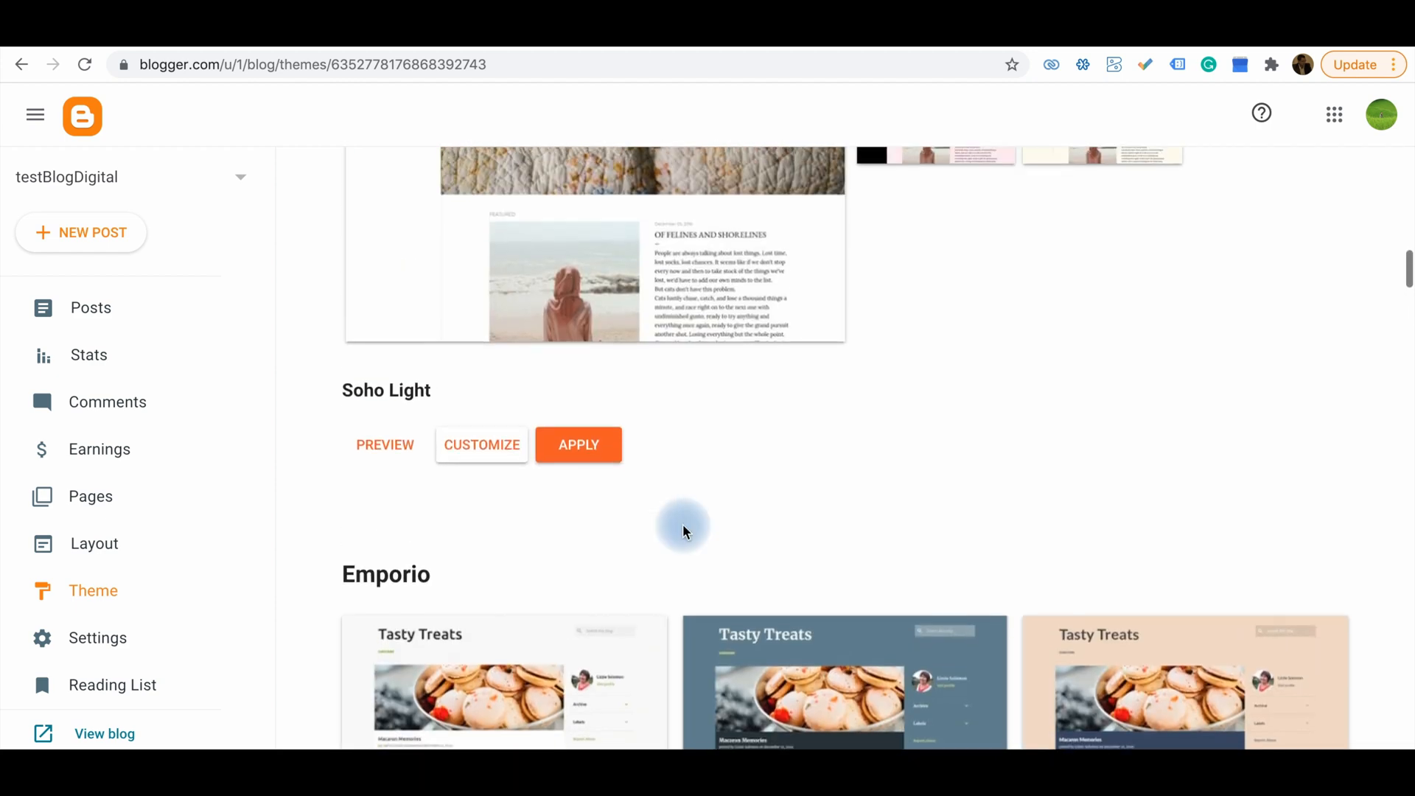
click(111, 733)
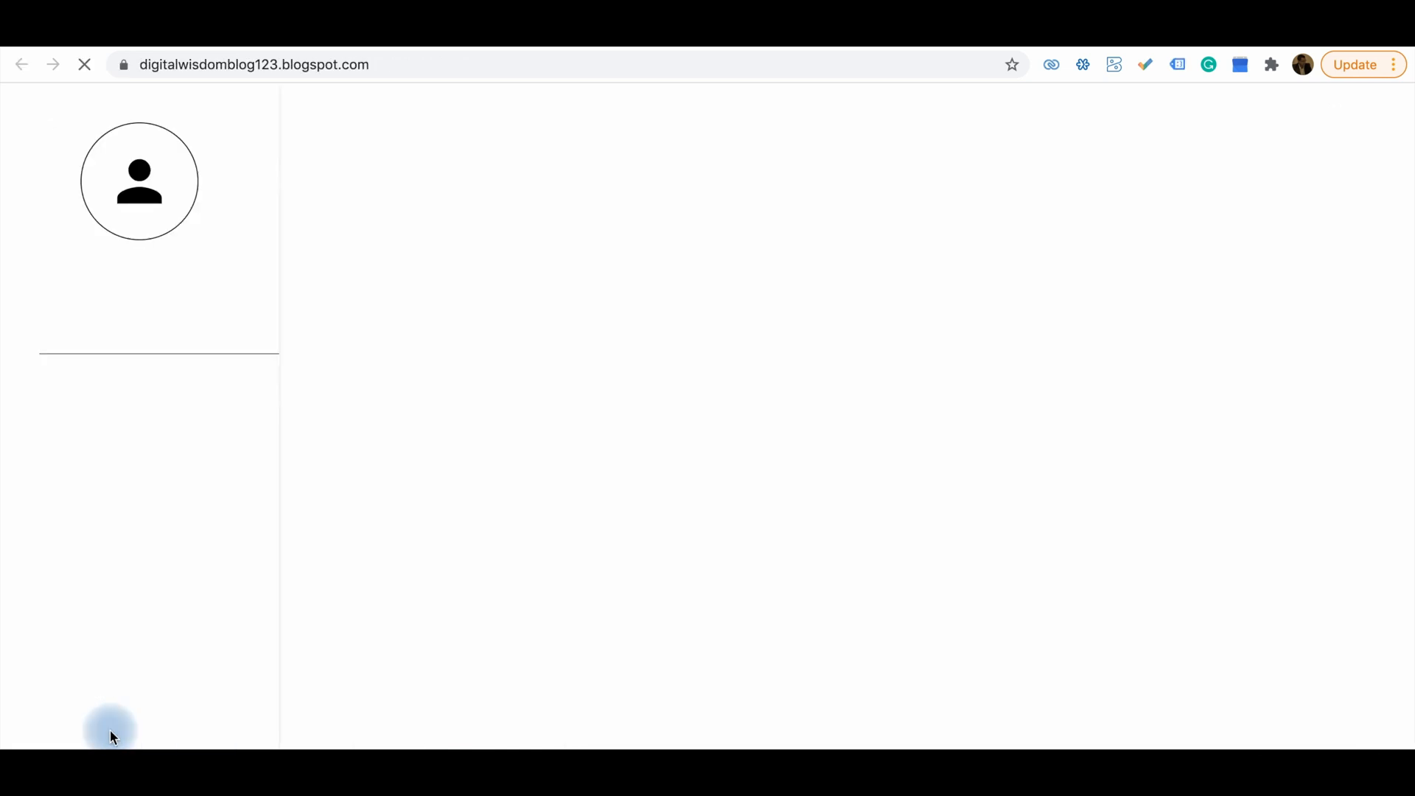
scroll(448, 637, down, 1)
scroll(448, 638, up, 1)
scroll(447, 635, down, 3)
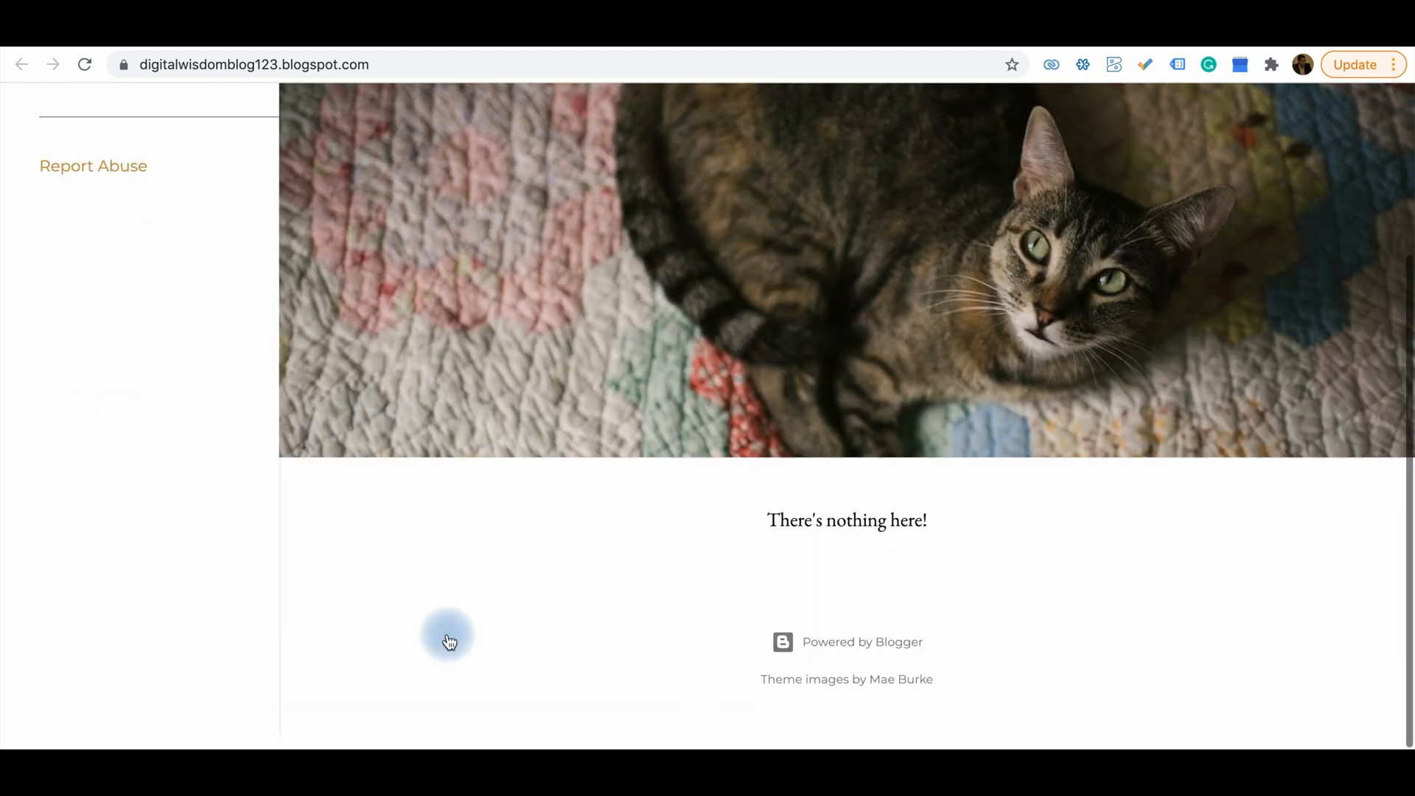
scroll(447, 635, up, 3)
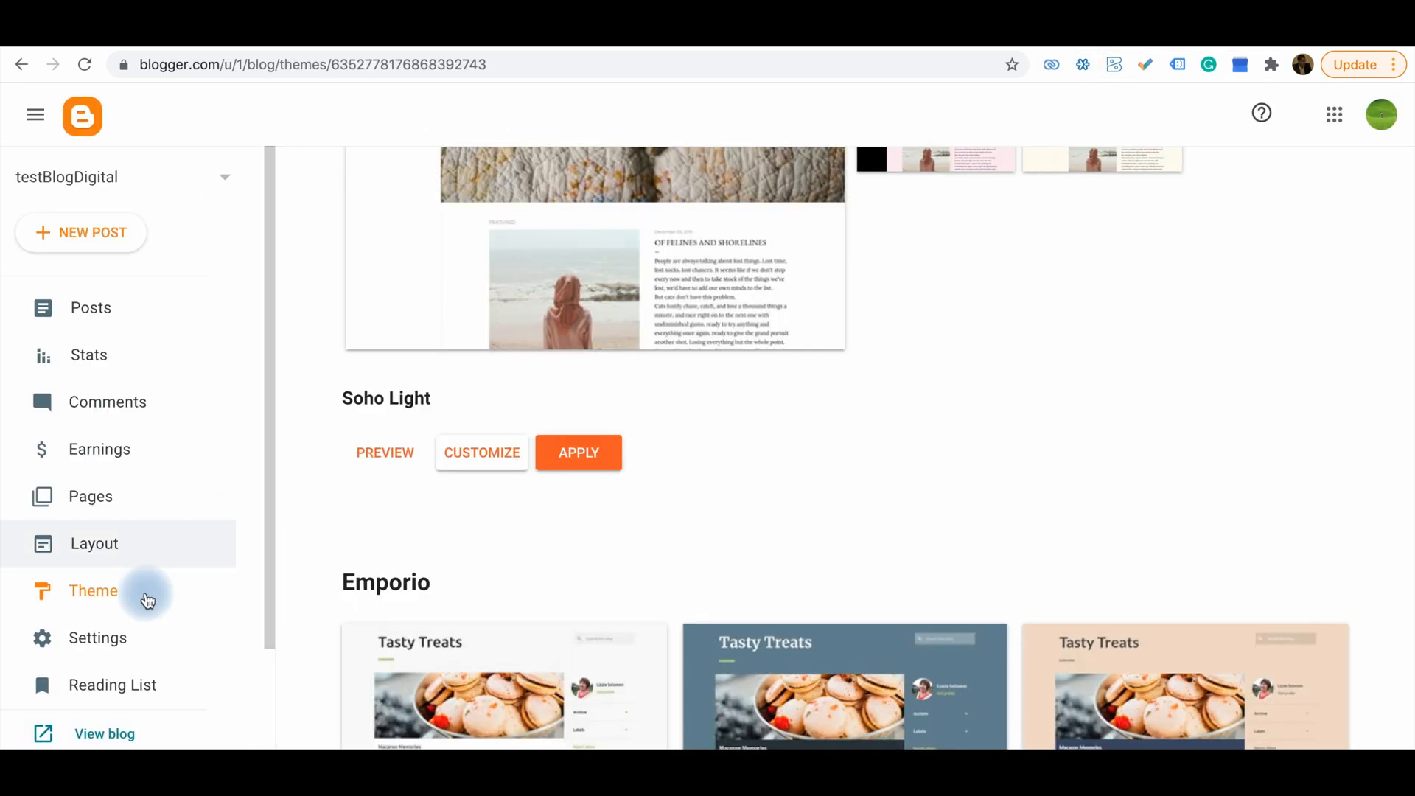
Step: Open the blog's settings and inspect the title setting without changing it
scroll(147, 601, down, 1)
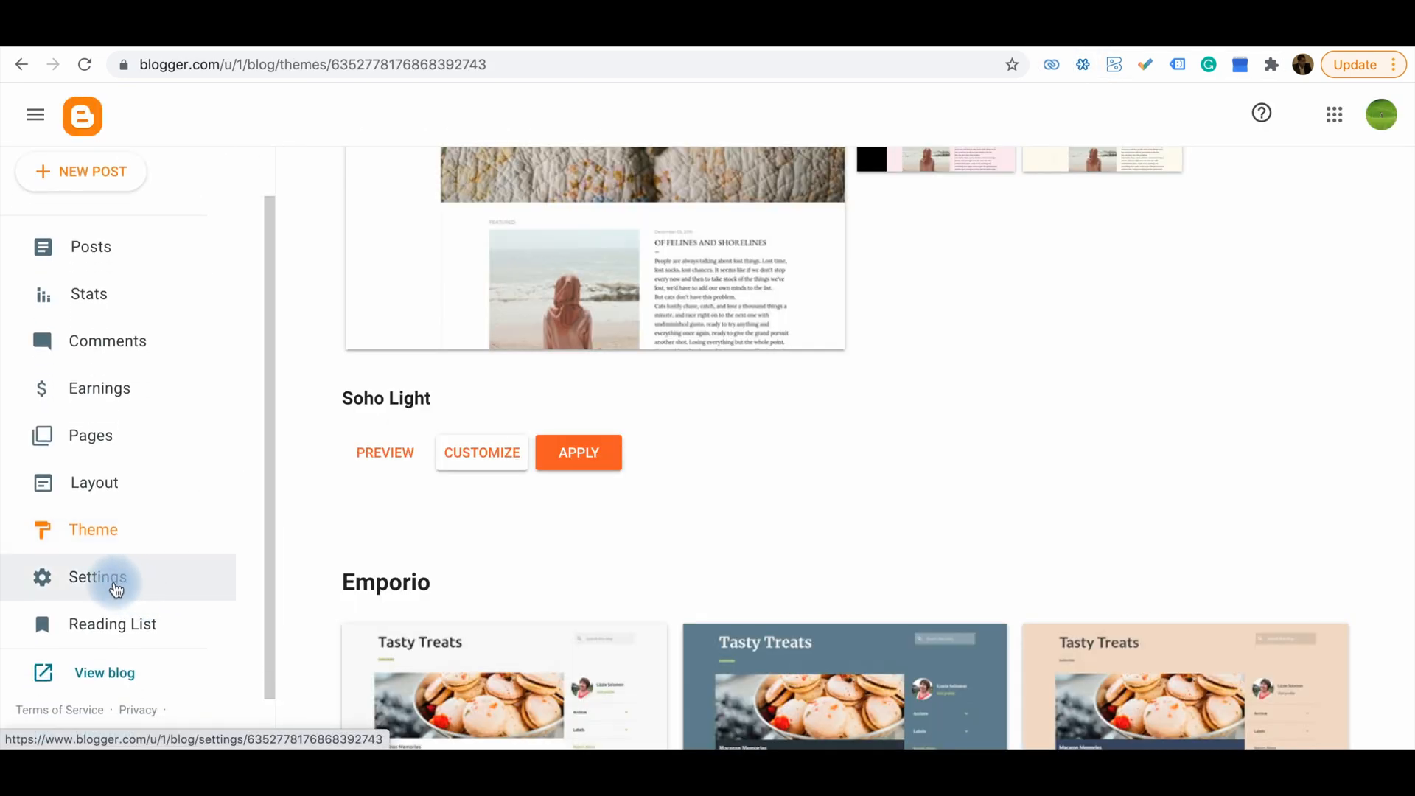
click(102, 588)
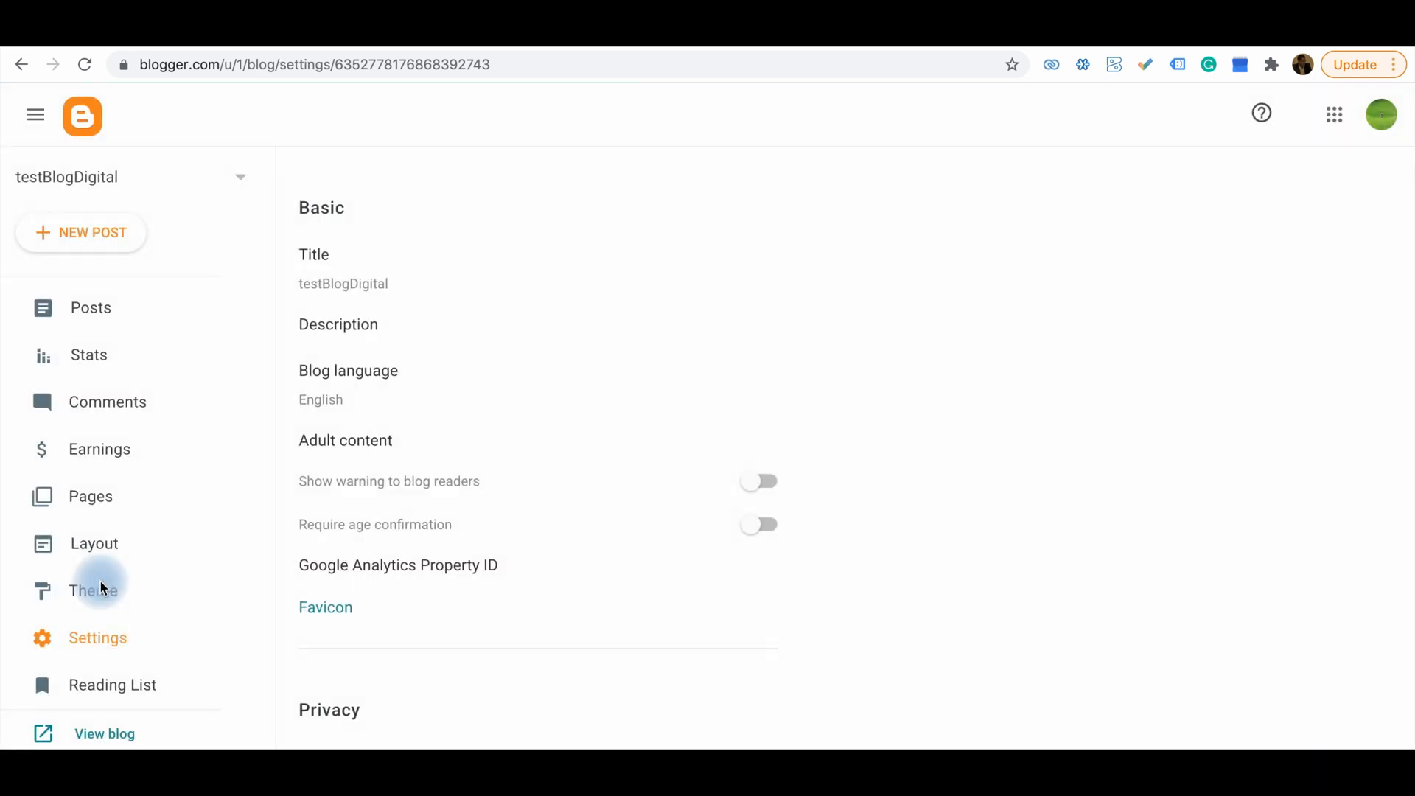
click(373, 286)
click(775, 510)
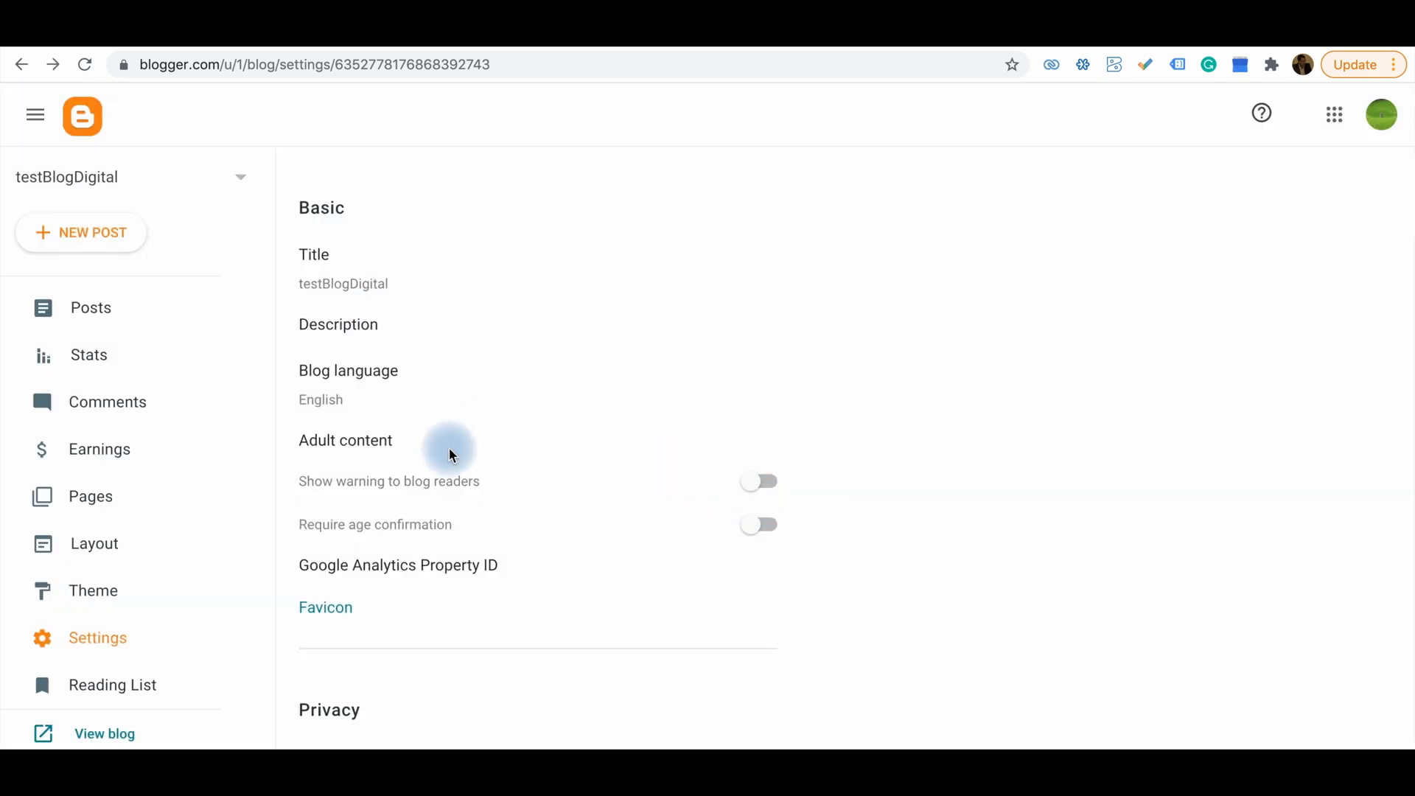
Step: Try to save agriearth.com as the custom domain in the Publishing settings
scroll(449, 448, down, 3)
scroll(448, 448, down, 2)
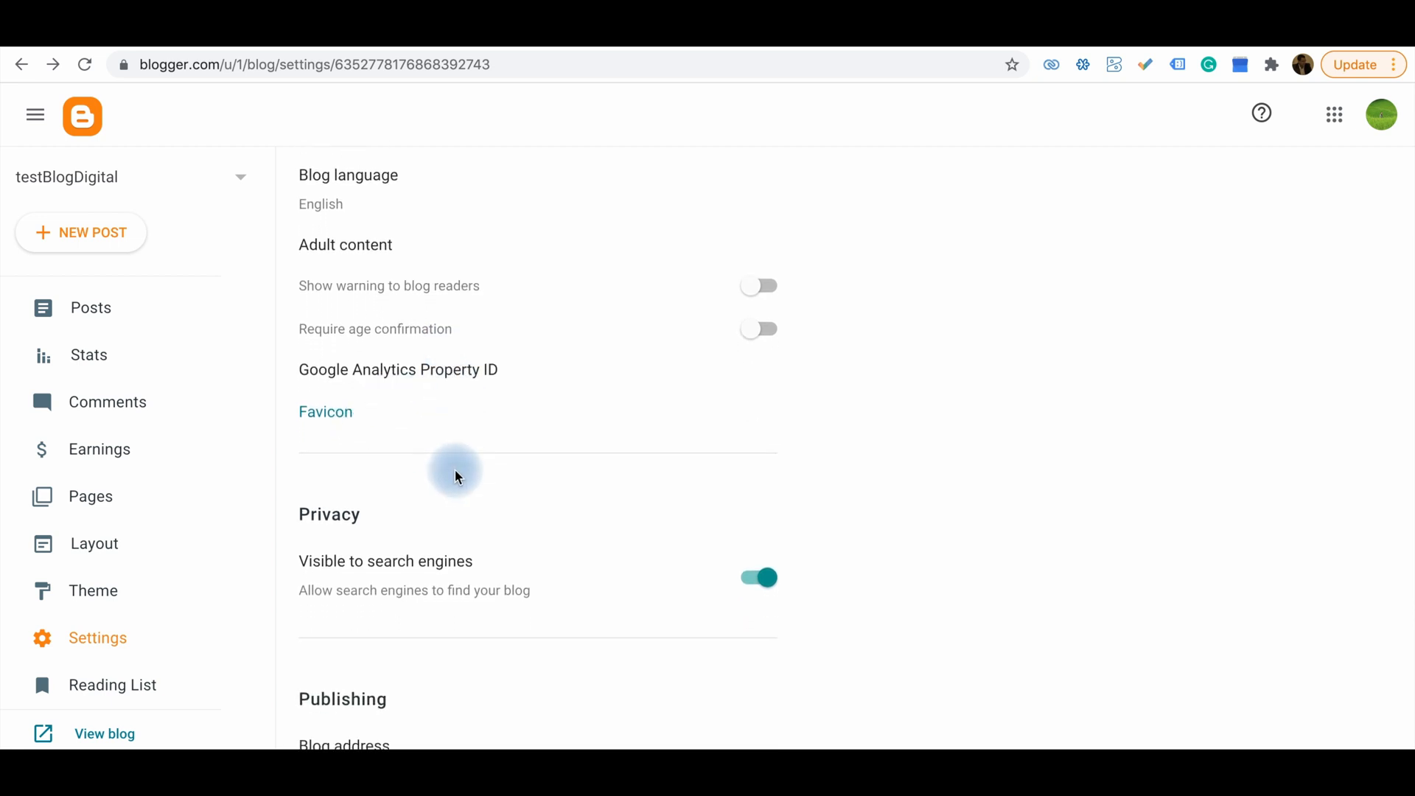
scroll(454, 471, down, 5)
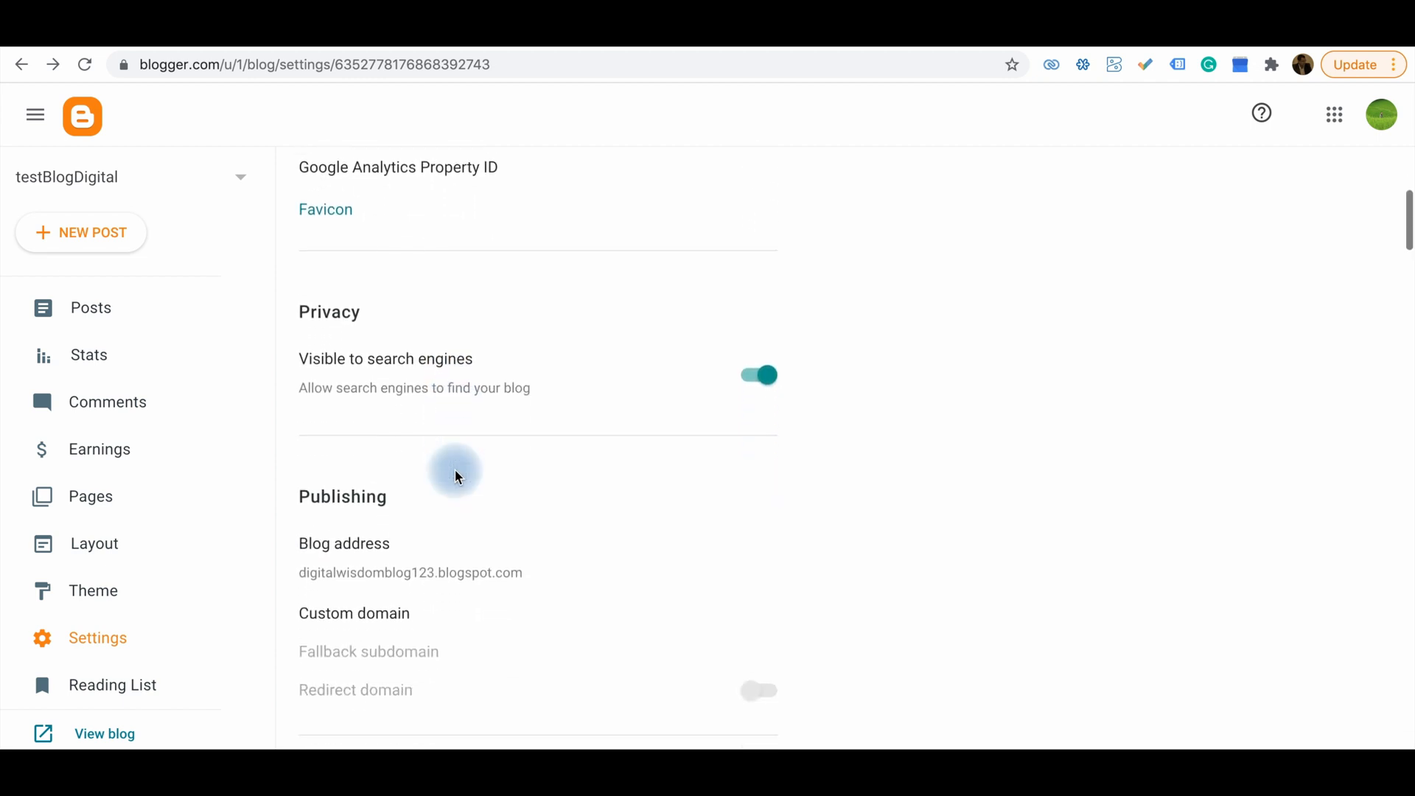
scroll(454, 470, down, 2)
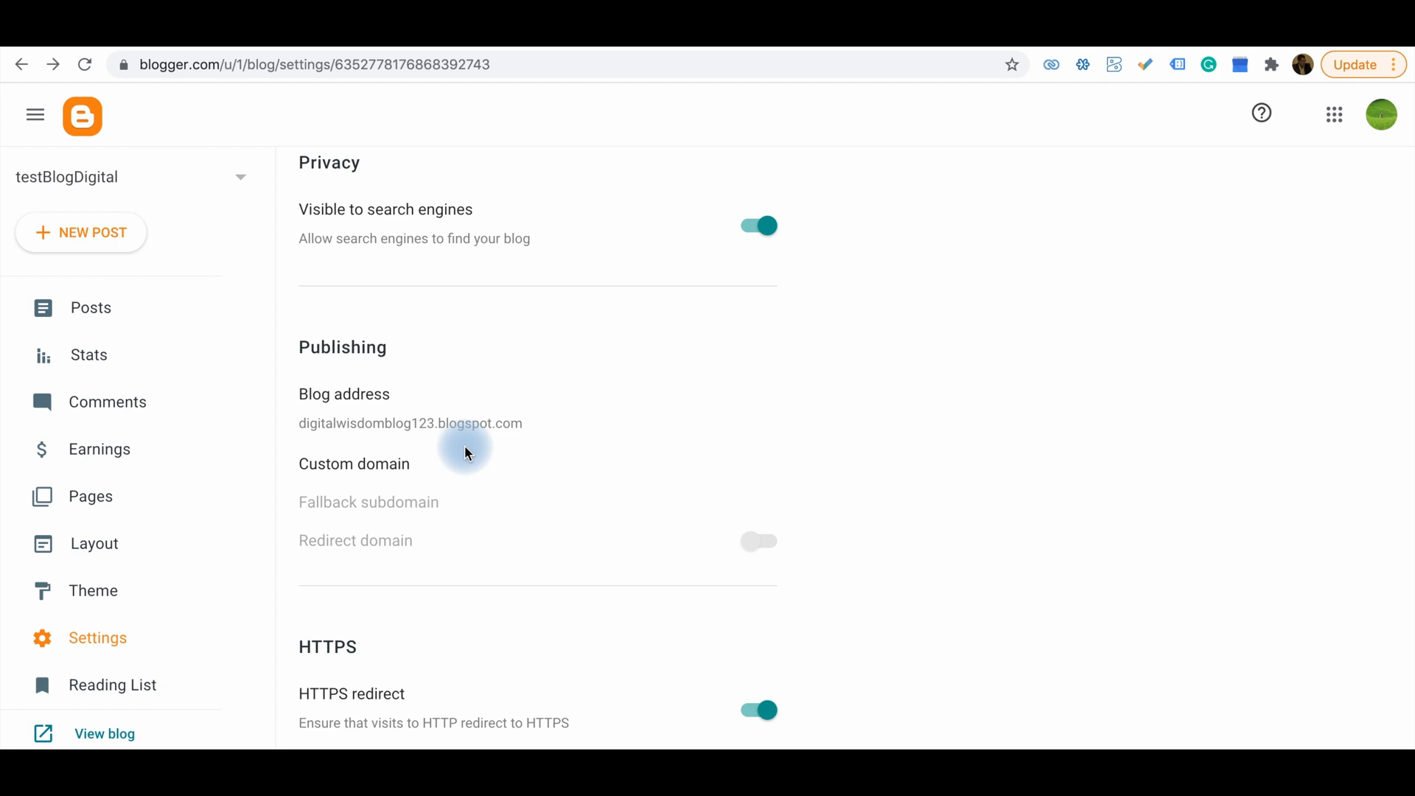
click(384, 465)
click(621, 361)
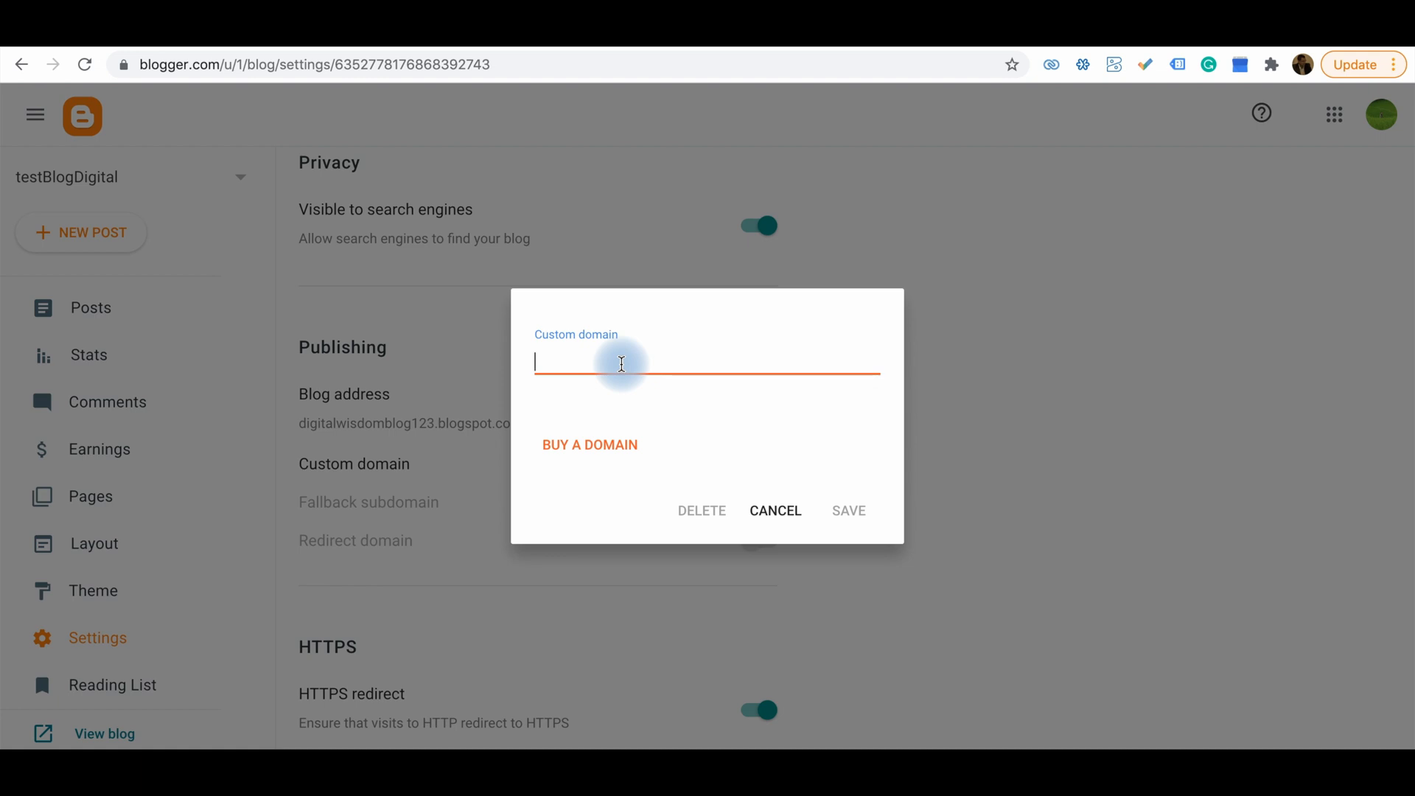
text(agriearth.com)
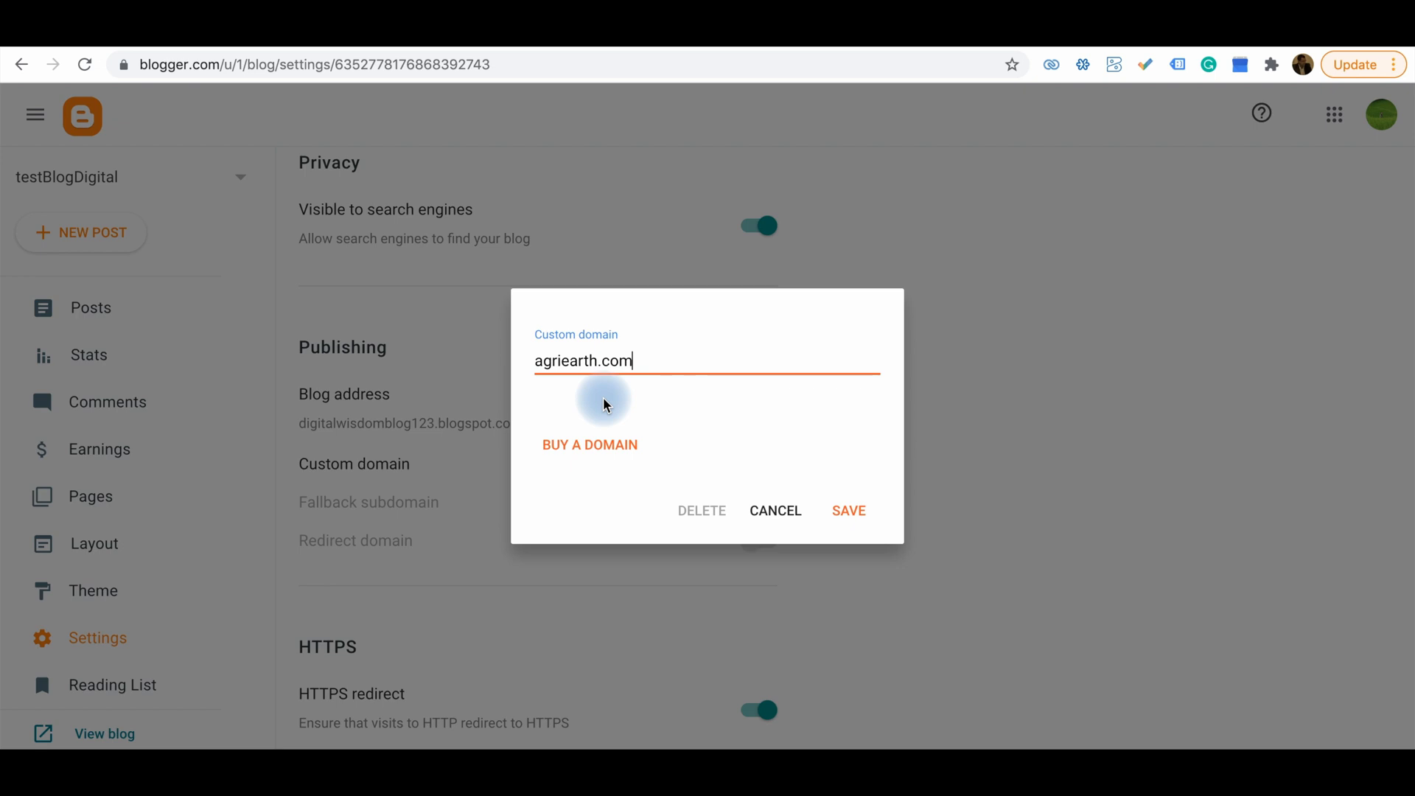
click(856, 514)
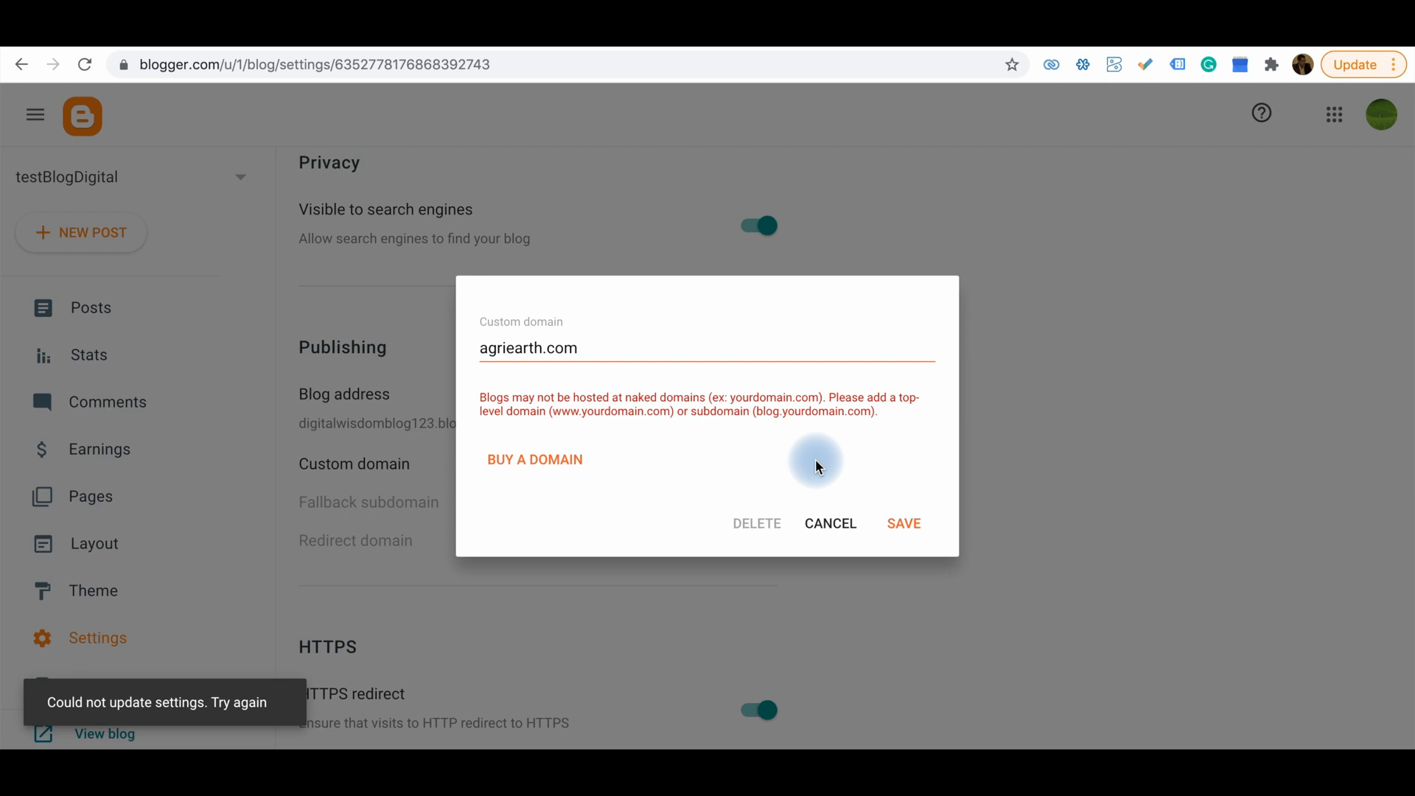
click(481, 353)
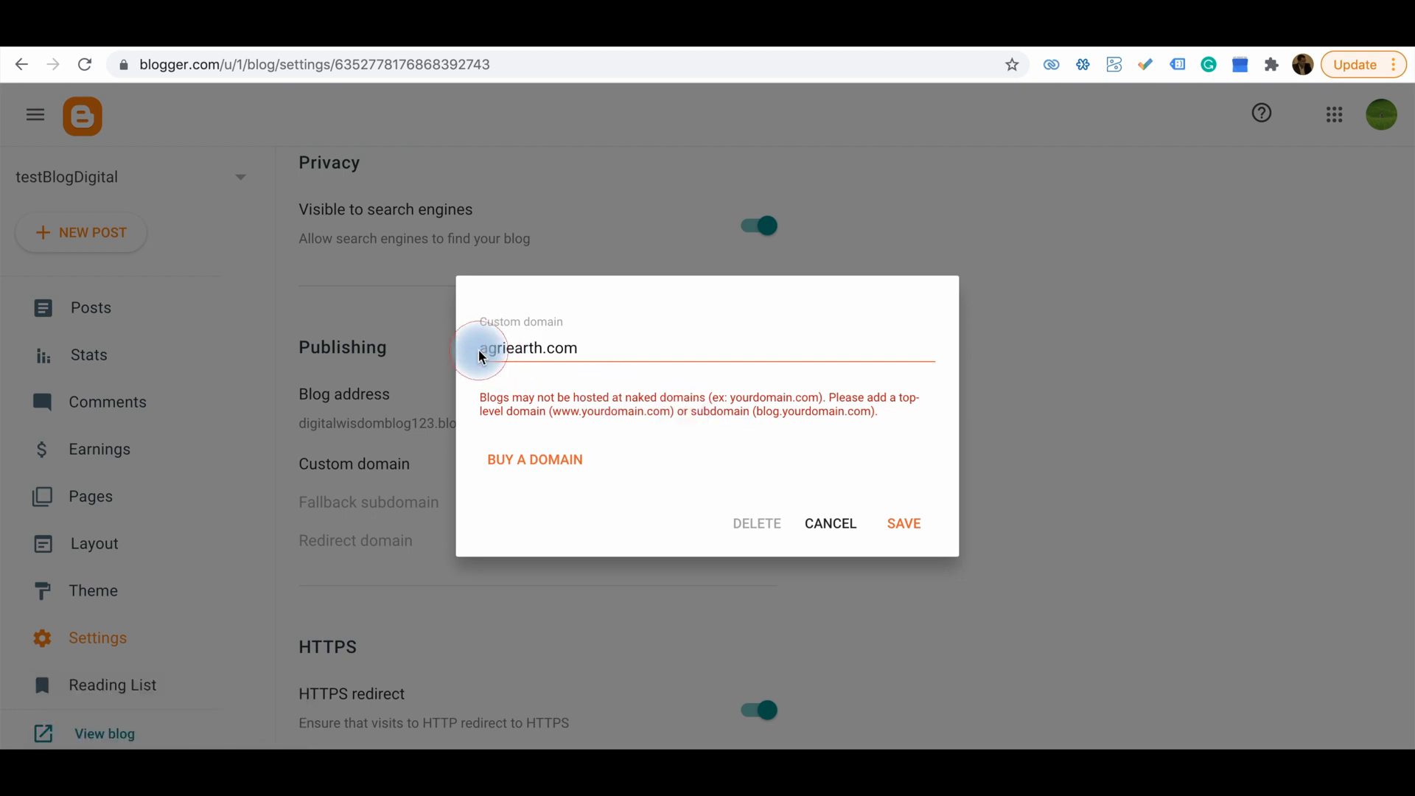
text(www)
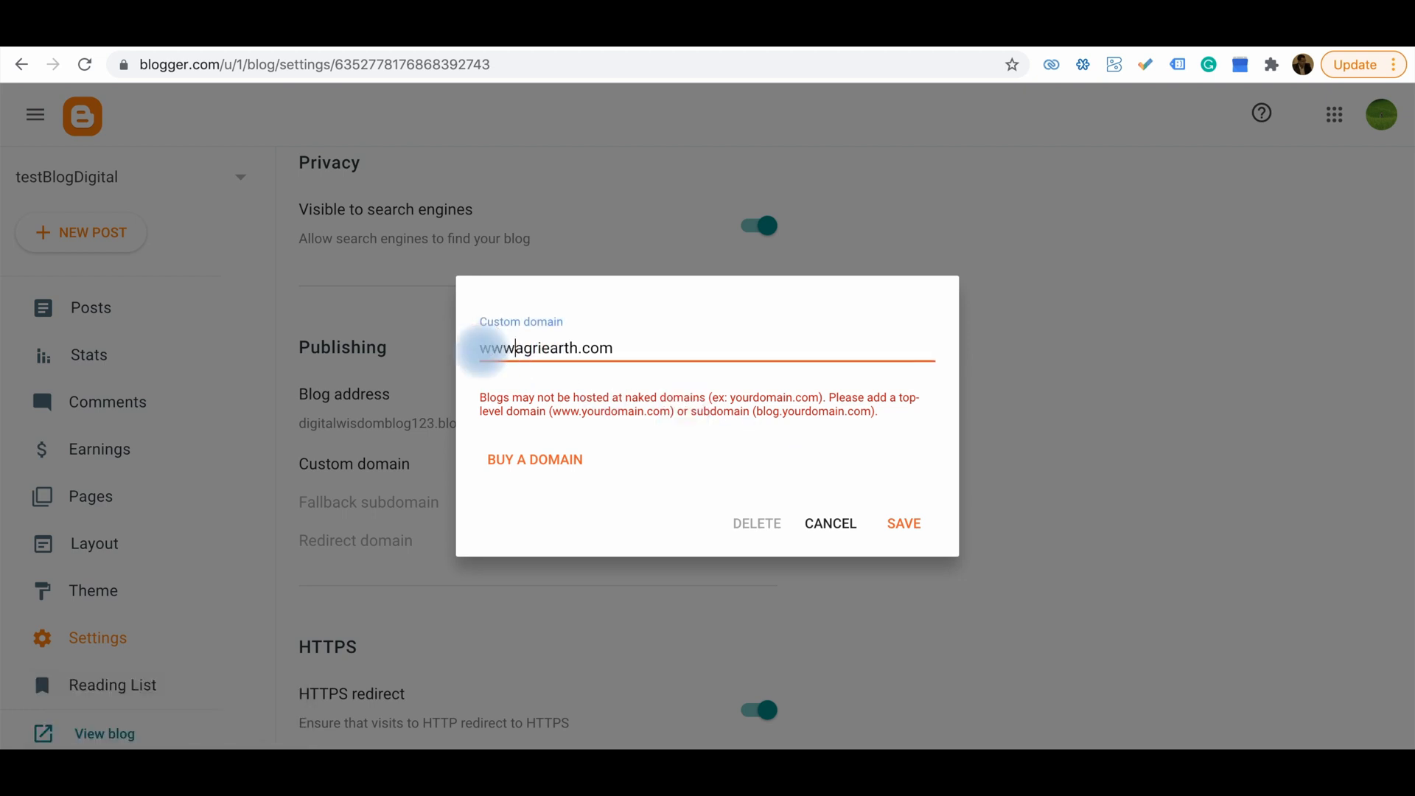
text(.)
click(906, 529)
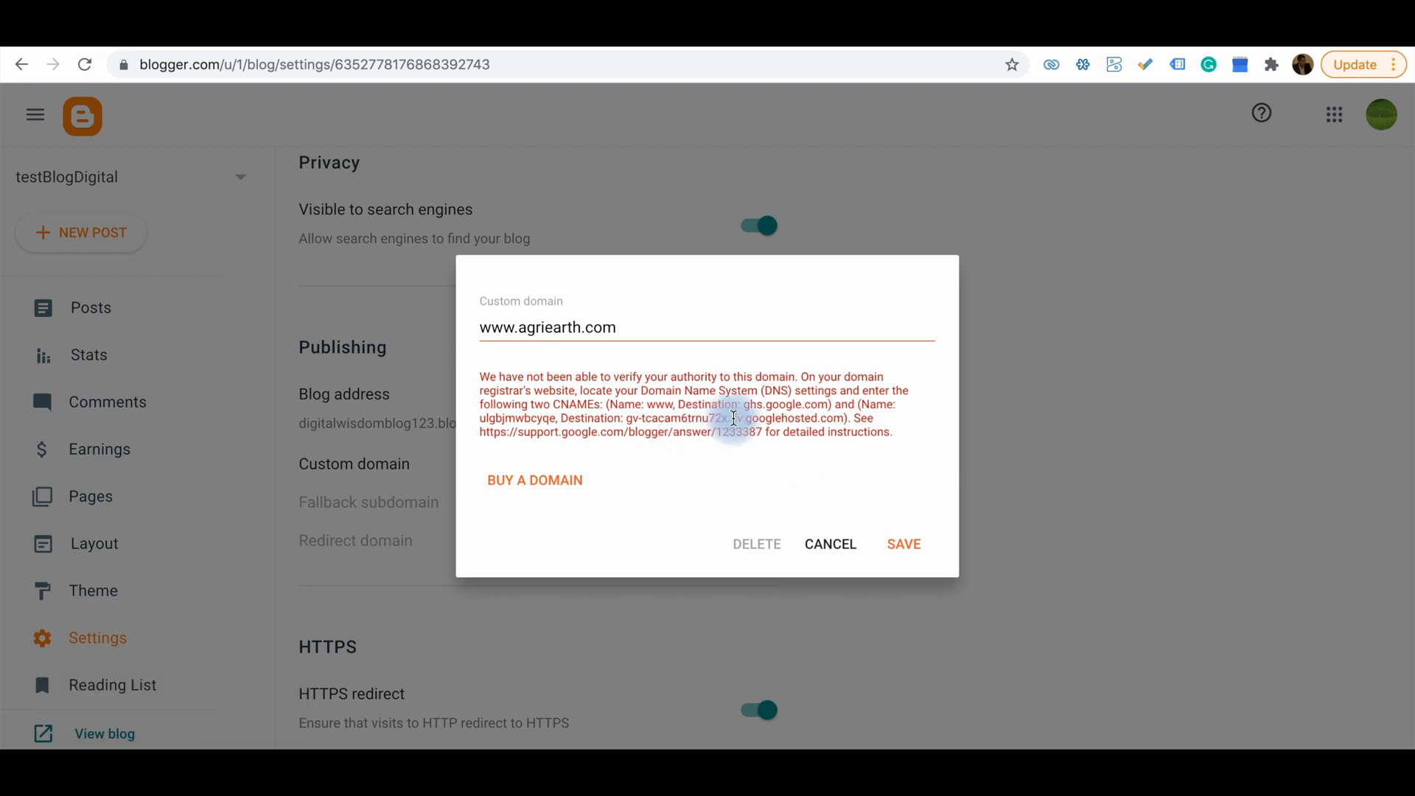
Step: Read the two CNAME records required for verifying authority over the domain
drag(609, 404, 670, 418)
drag(554, 404, 661, 410)
drag(738, 413, 841, 423)
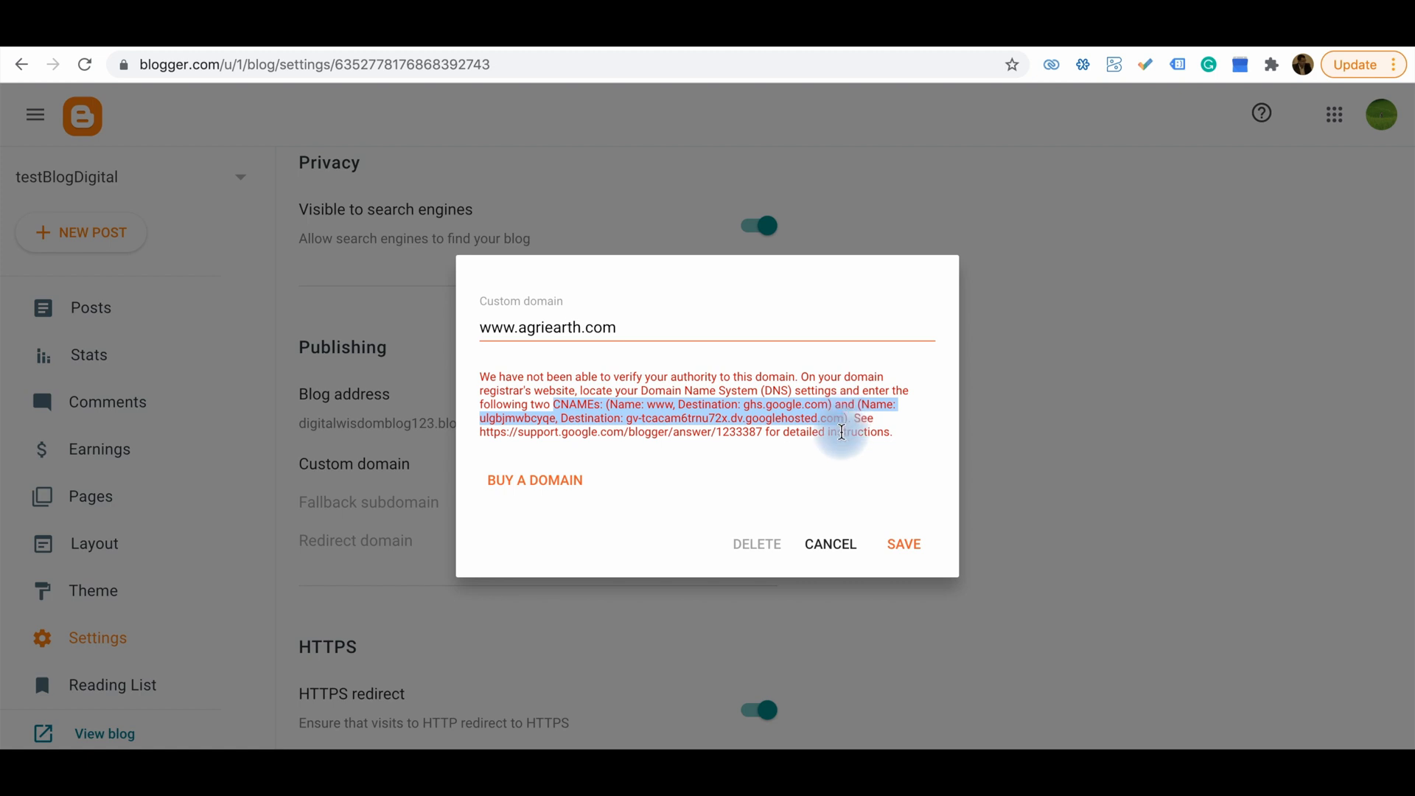
Step: Open the domain purchase page and look through the domain offers for testBlogDigital
click(576, 490)
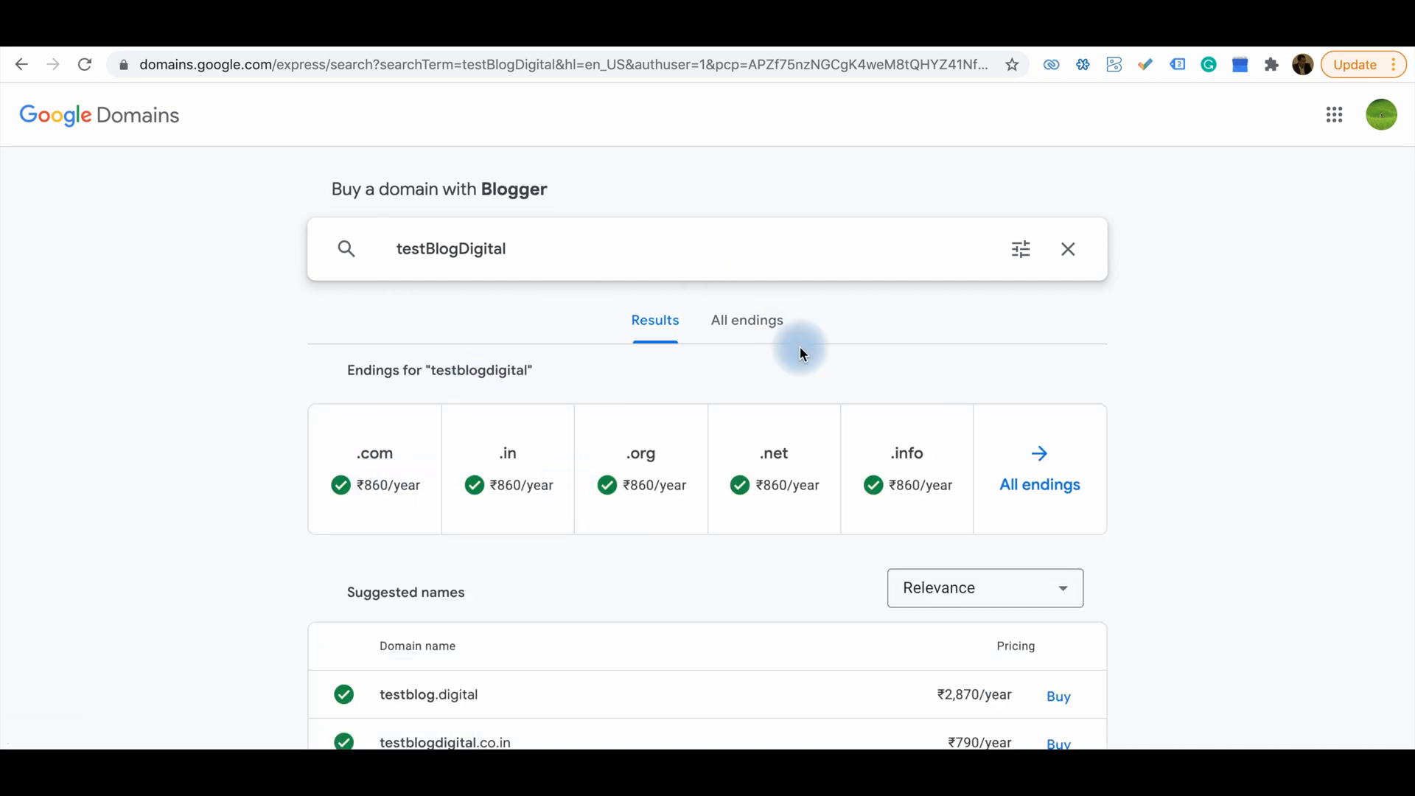
scroll(895, 396, down, 10)
scroll(894, 396, up, 10)
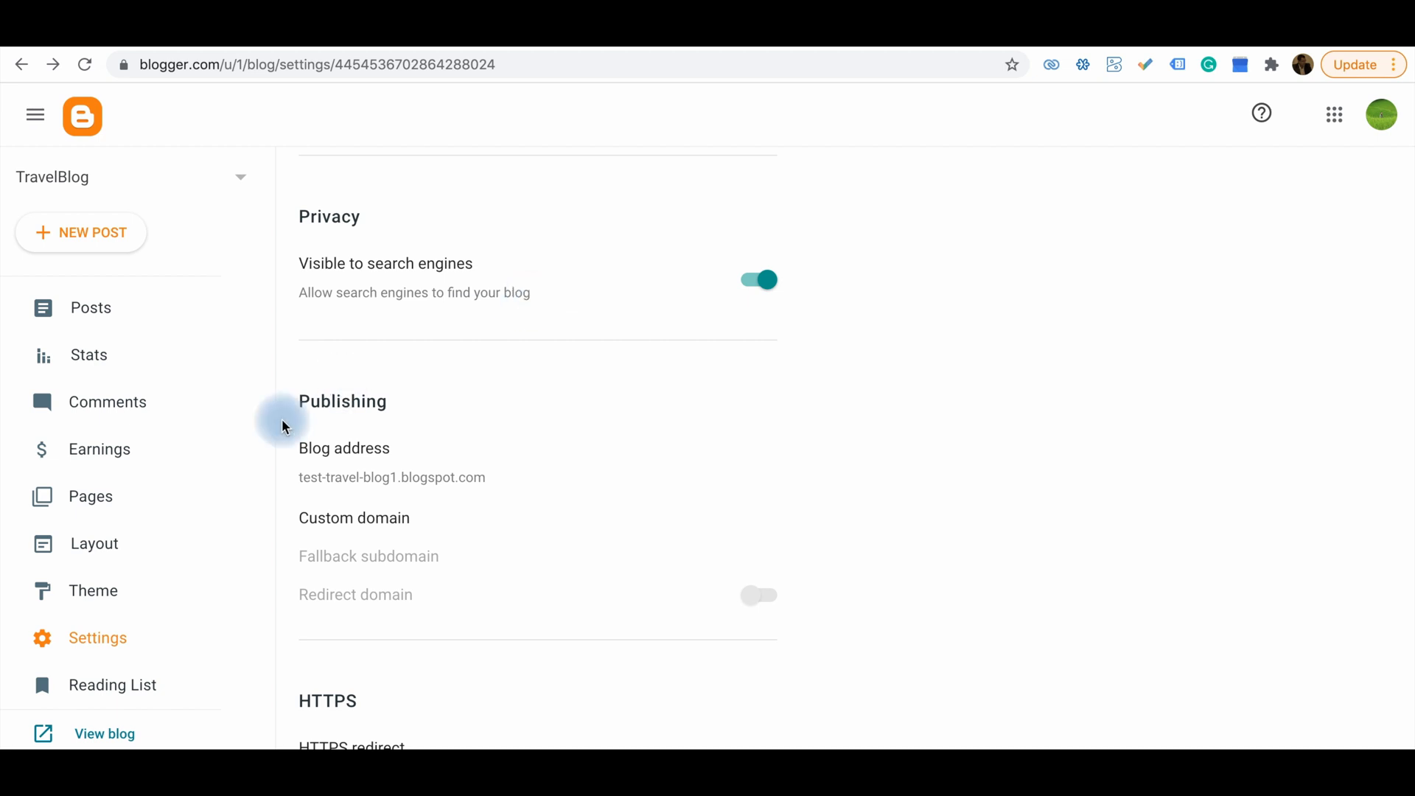
Step: Open the TravelBlog layout and examine its sidebar, search, header, subscription and footer gadget sections
click(78, 554)
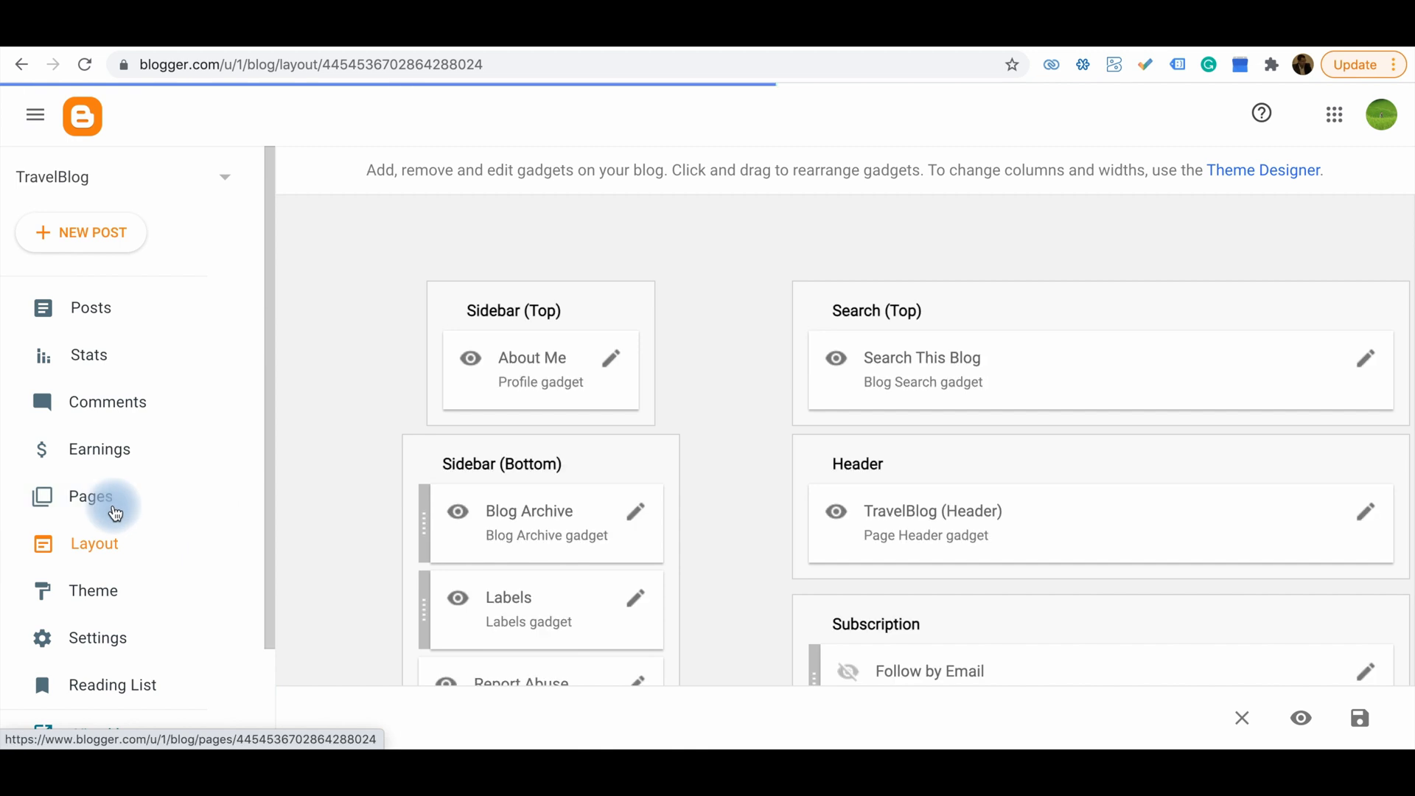
scroll(435, 538, down, 2)
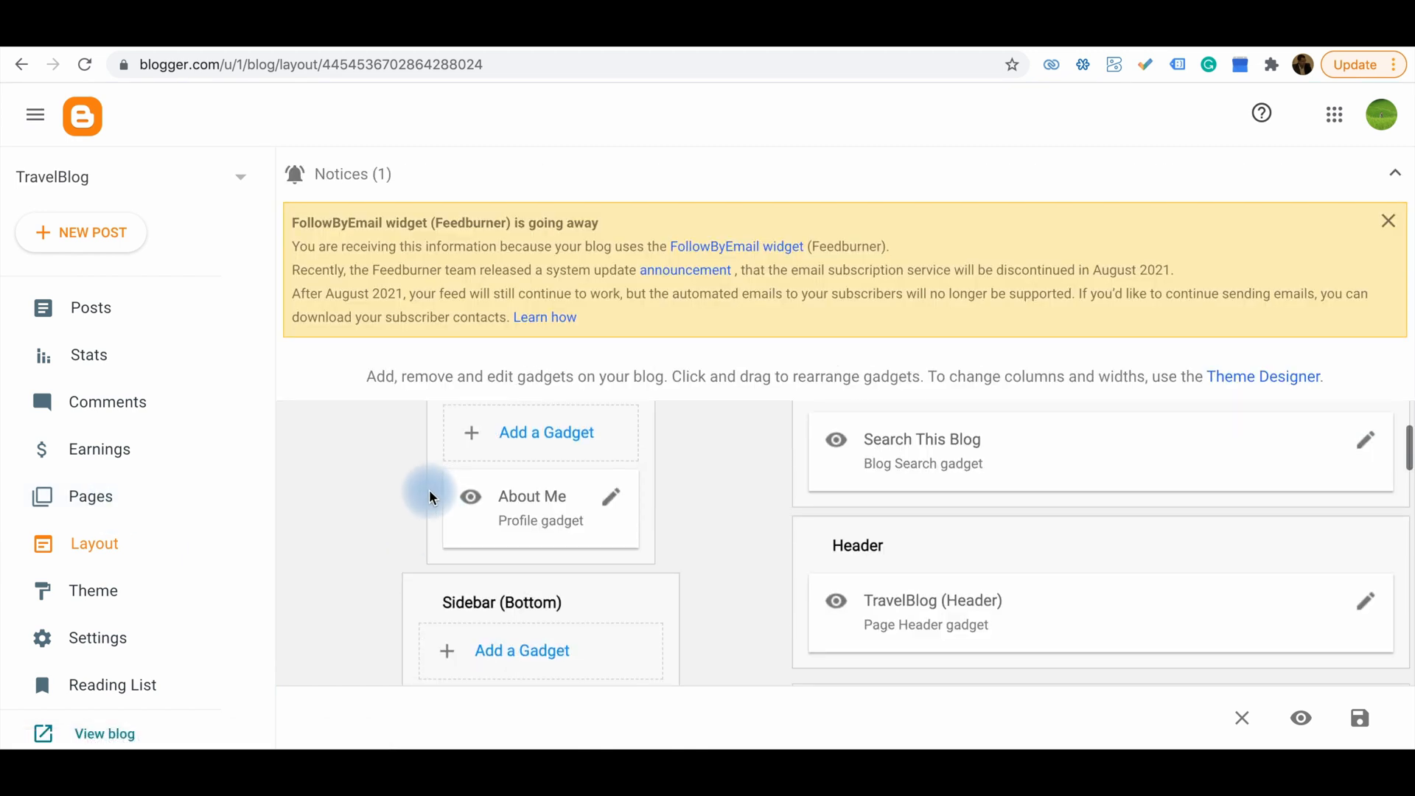
scroll(595, 541, up, 2)
scroll(595, 541, down, 1)
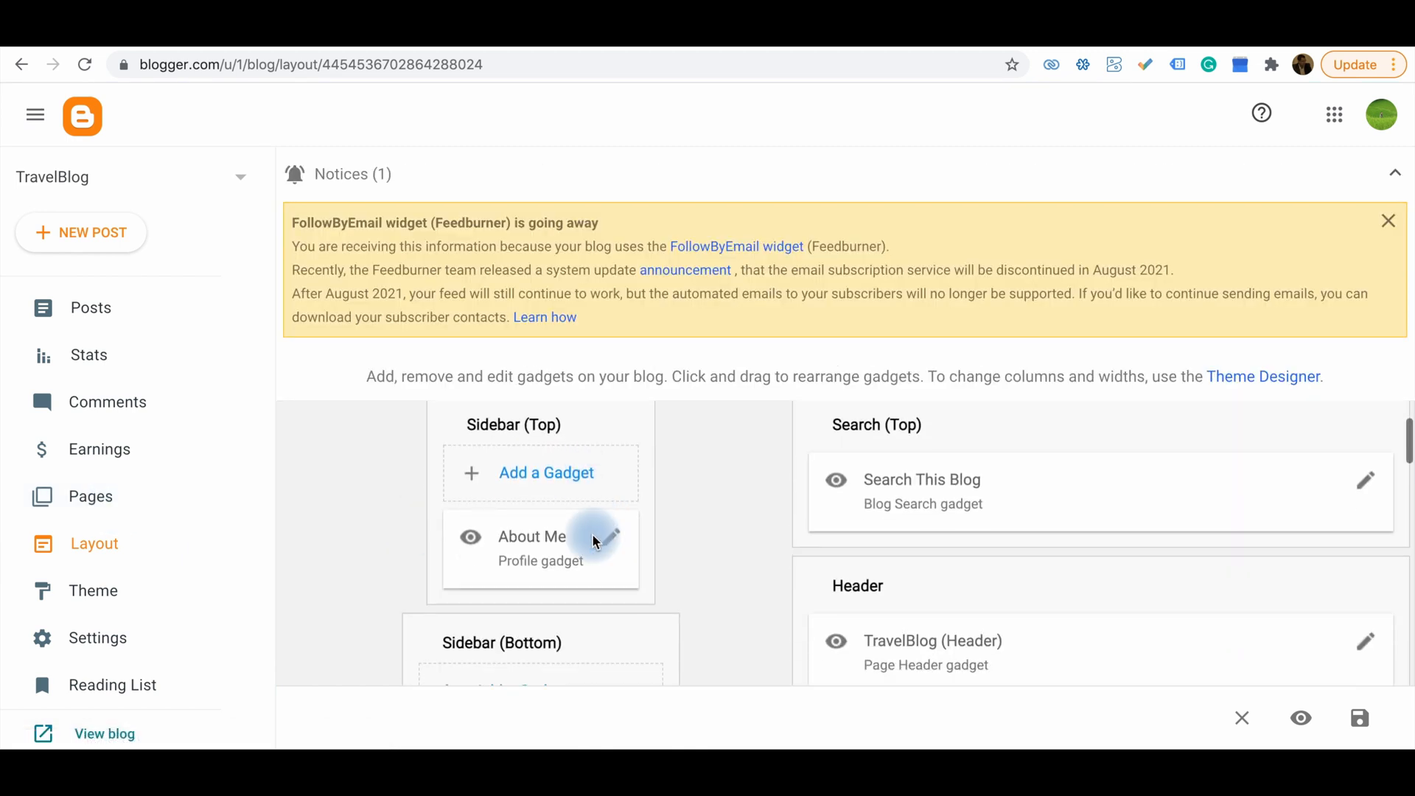
scroll(595, 541, down, 2)
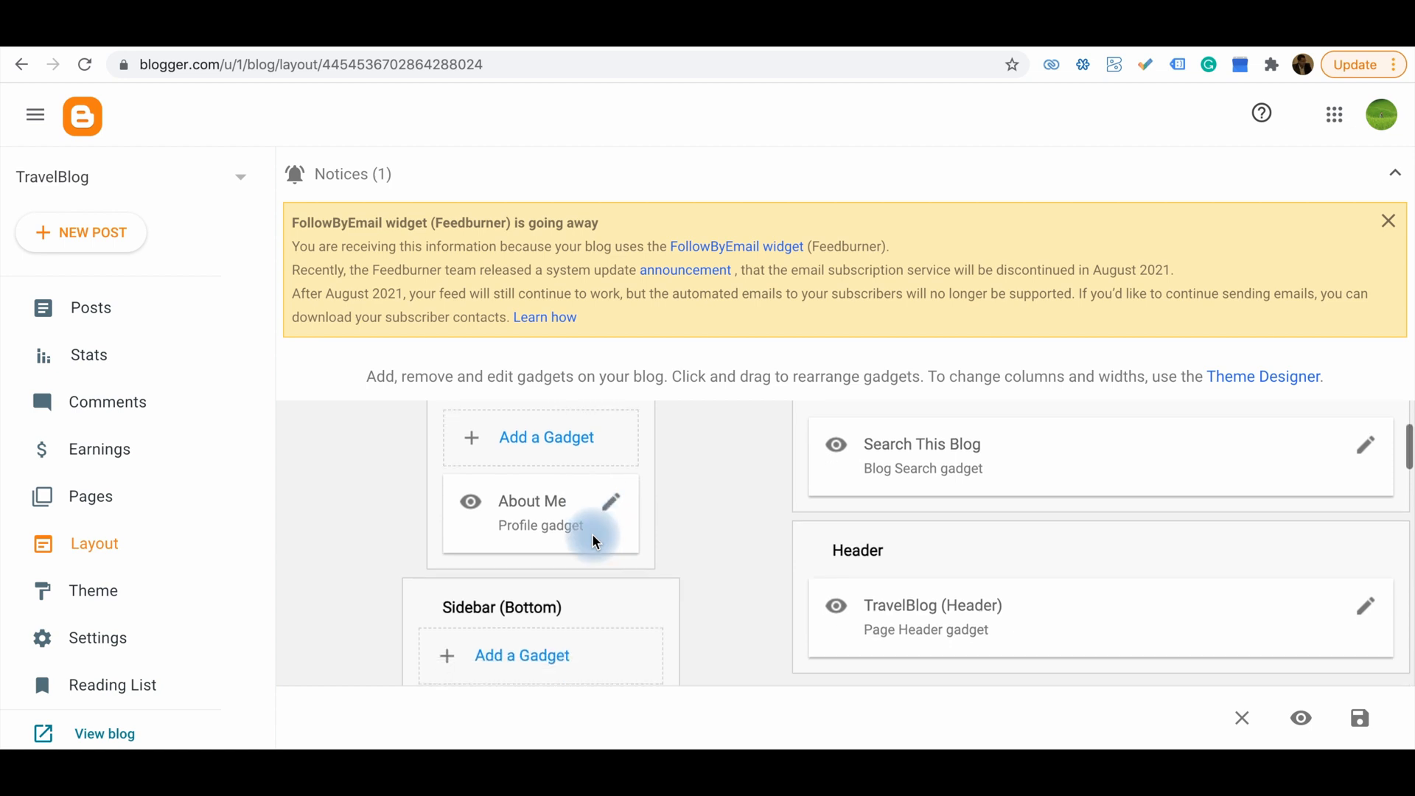
scroll(595, 542, up, 2)
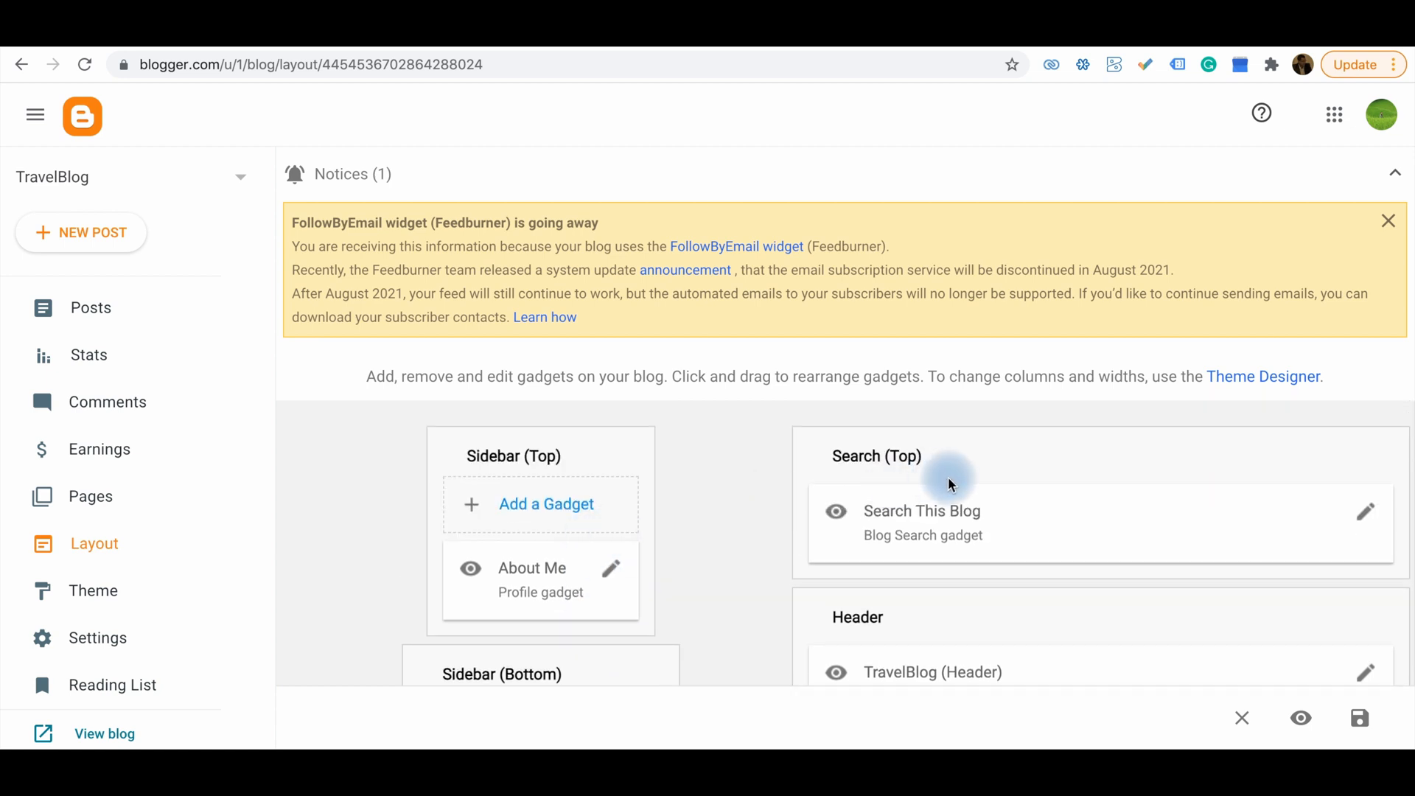
scroll(797, 561, down, 2)
scroll(798, 562, down, 5)
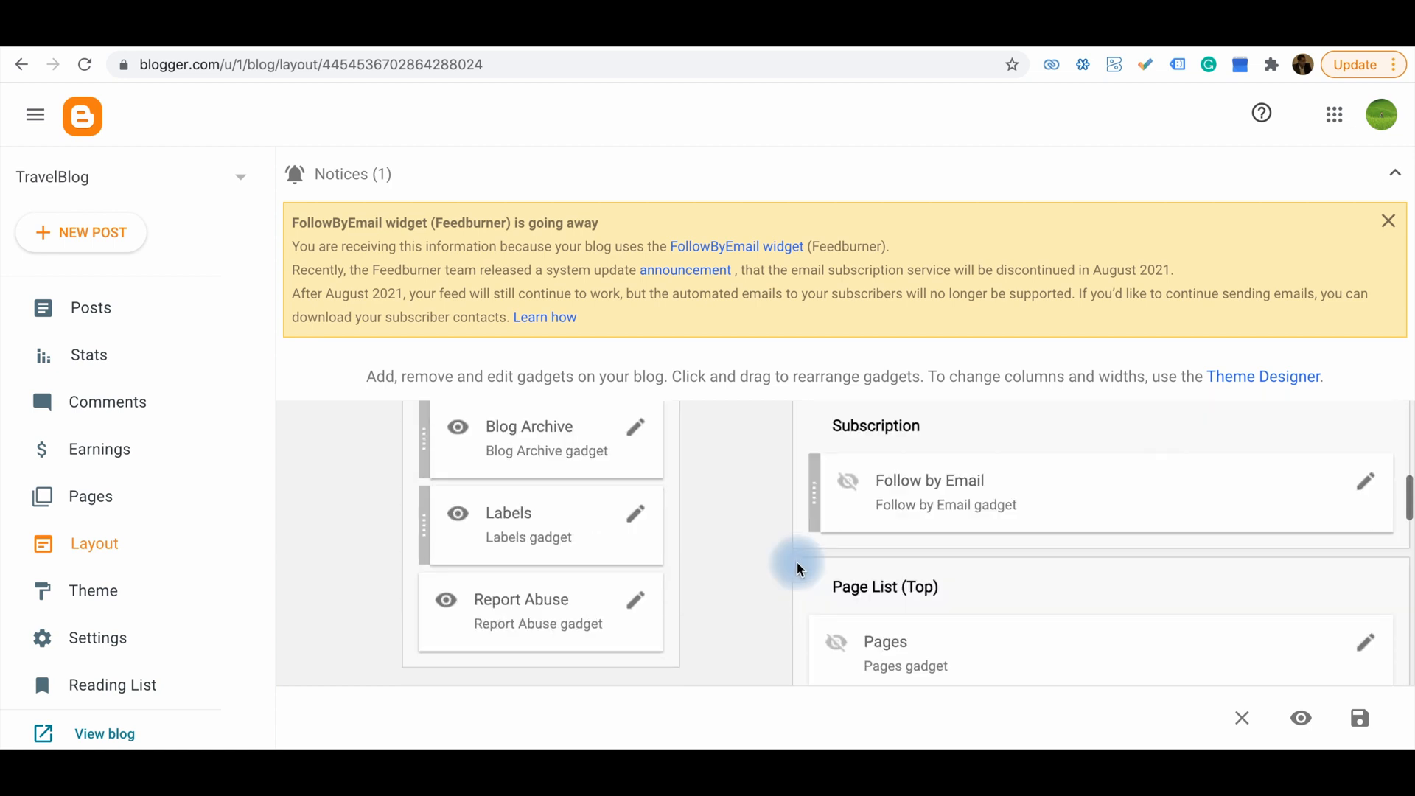
scroll(797, 561, down, 10)
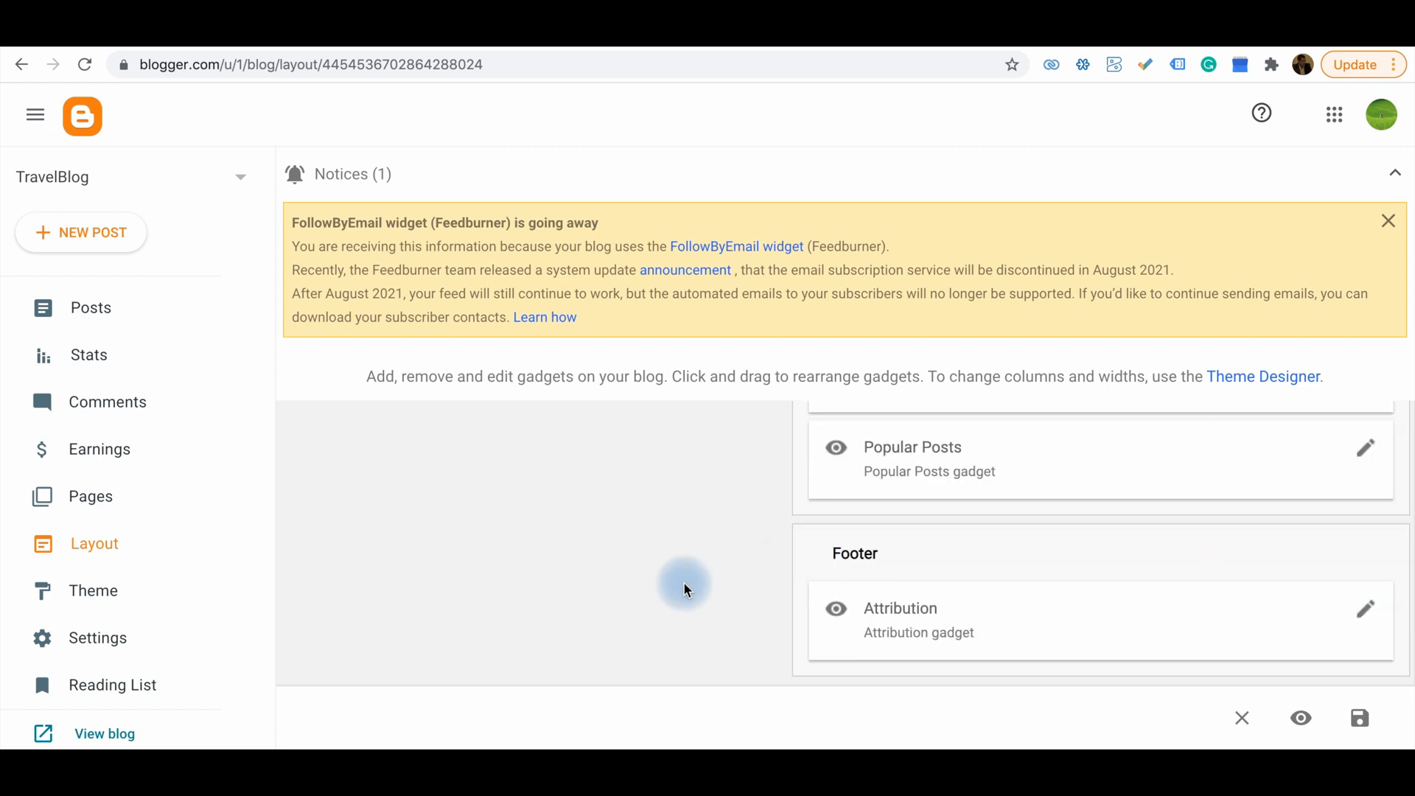
scroll(701, 537, up, 12)
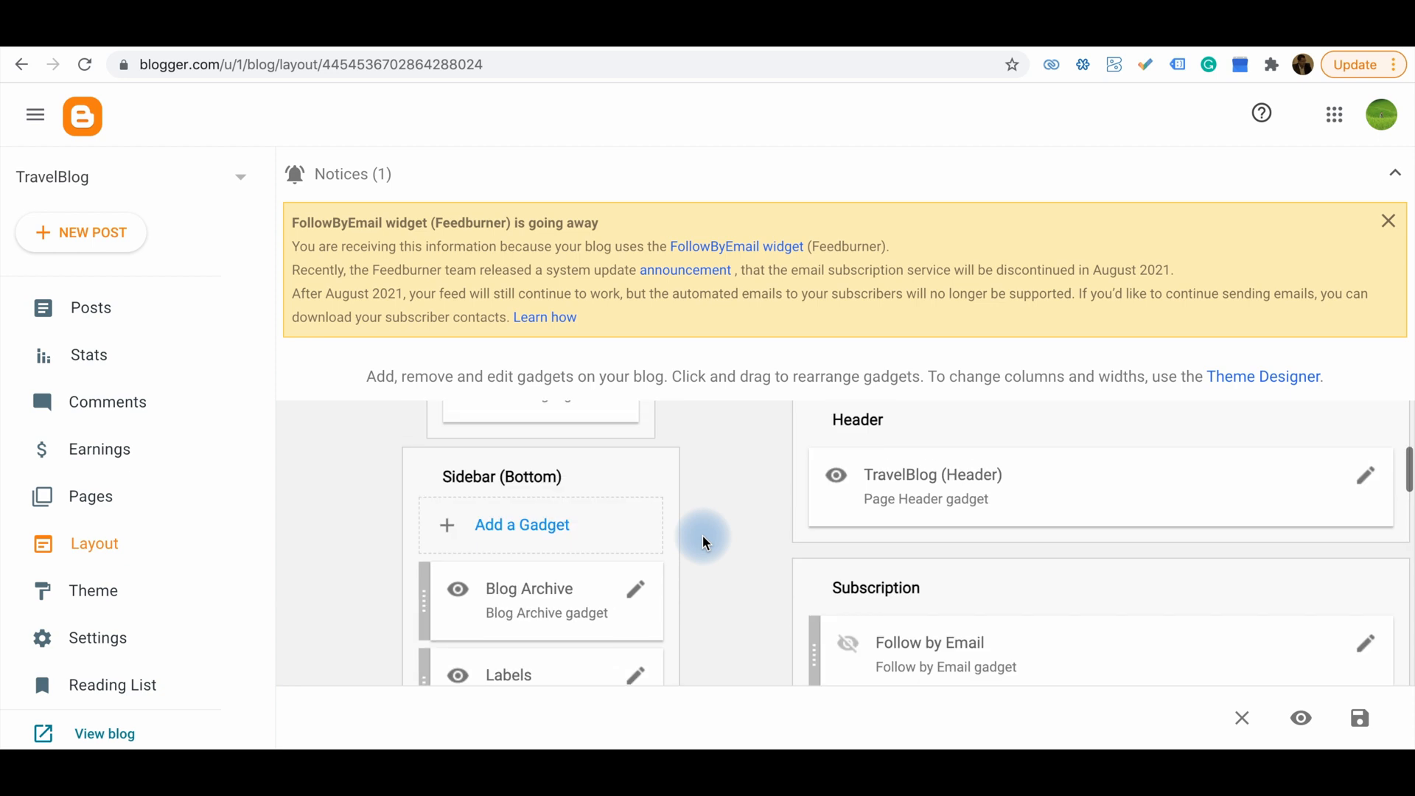
scroll(702, 543, up, 5)
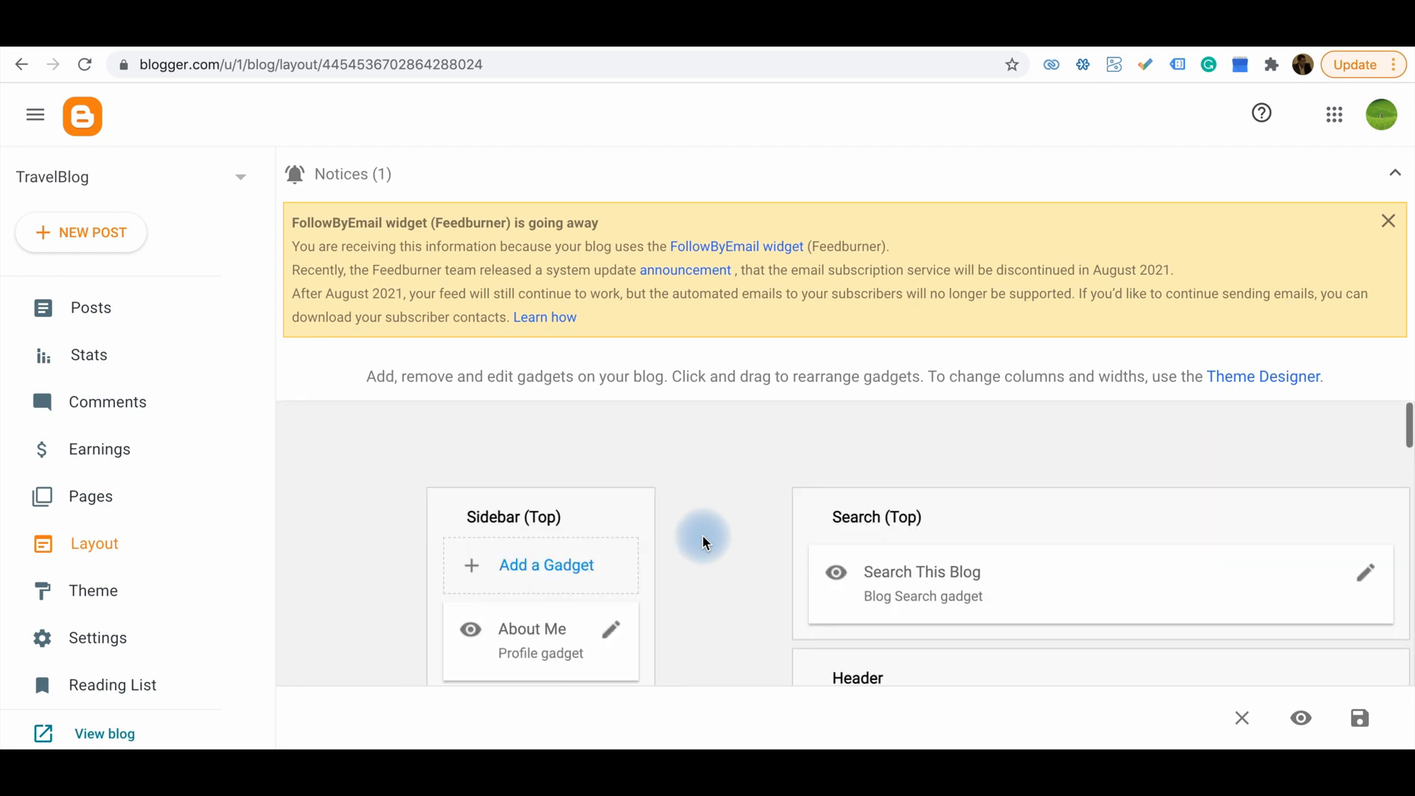
scroll(702, 543, down, 2)
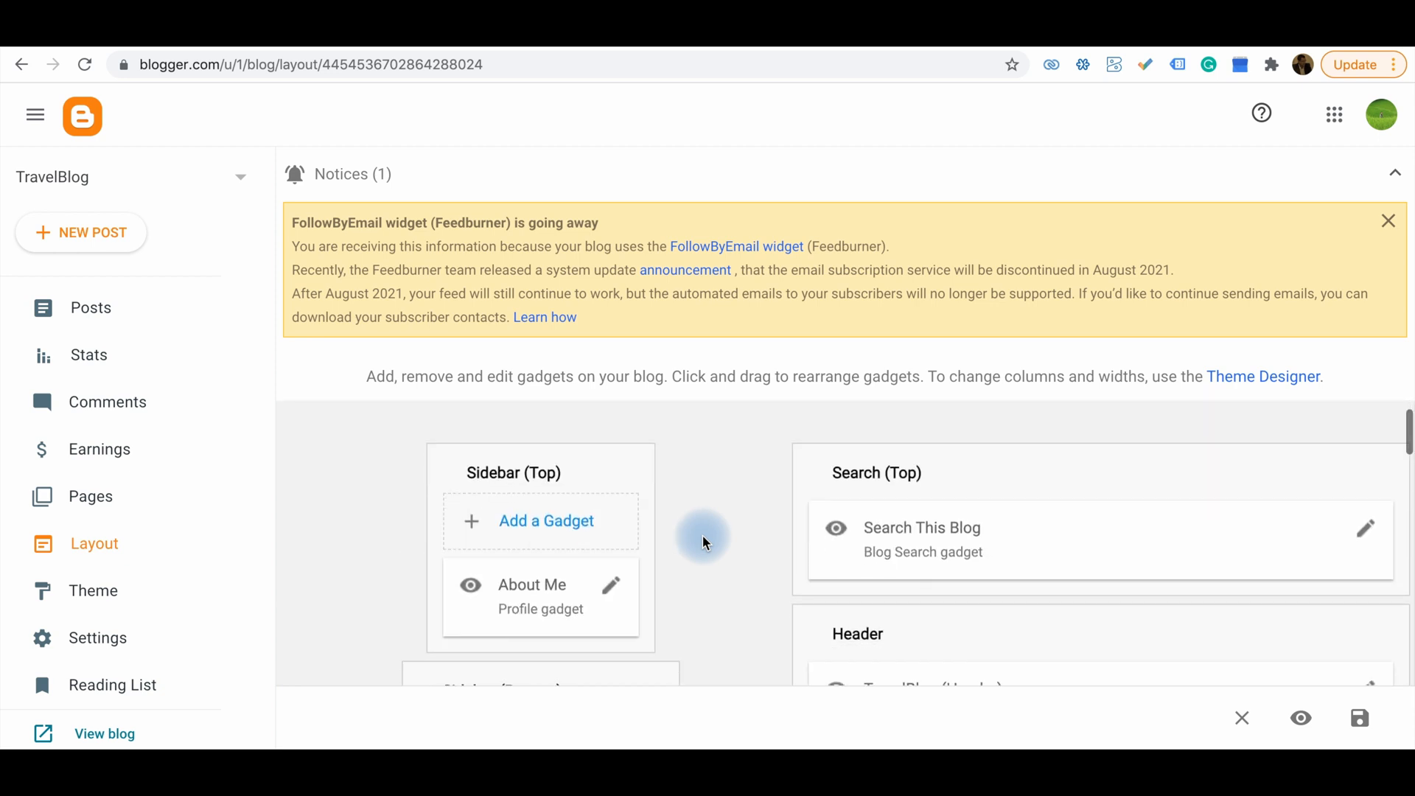
Step: Look through the gadgets available for the Sidebar (Top) section and close the list without adding one
click(551, 512)
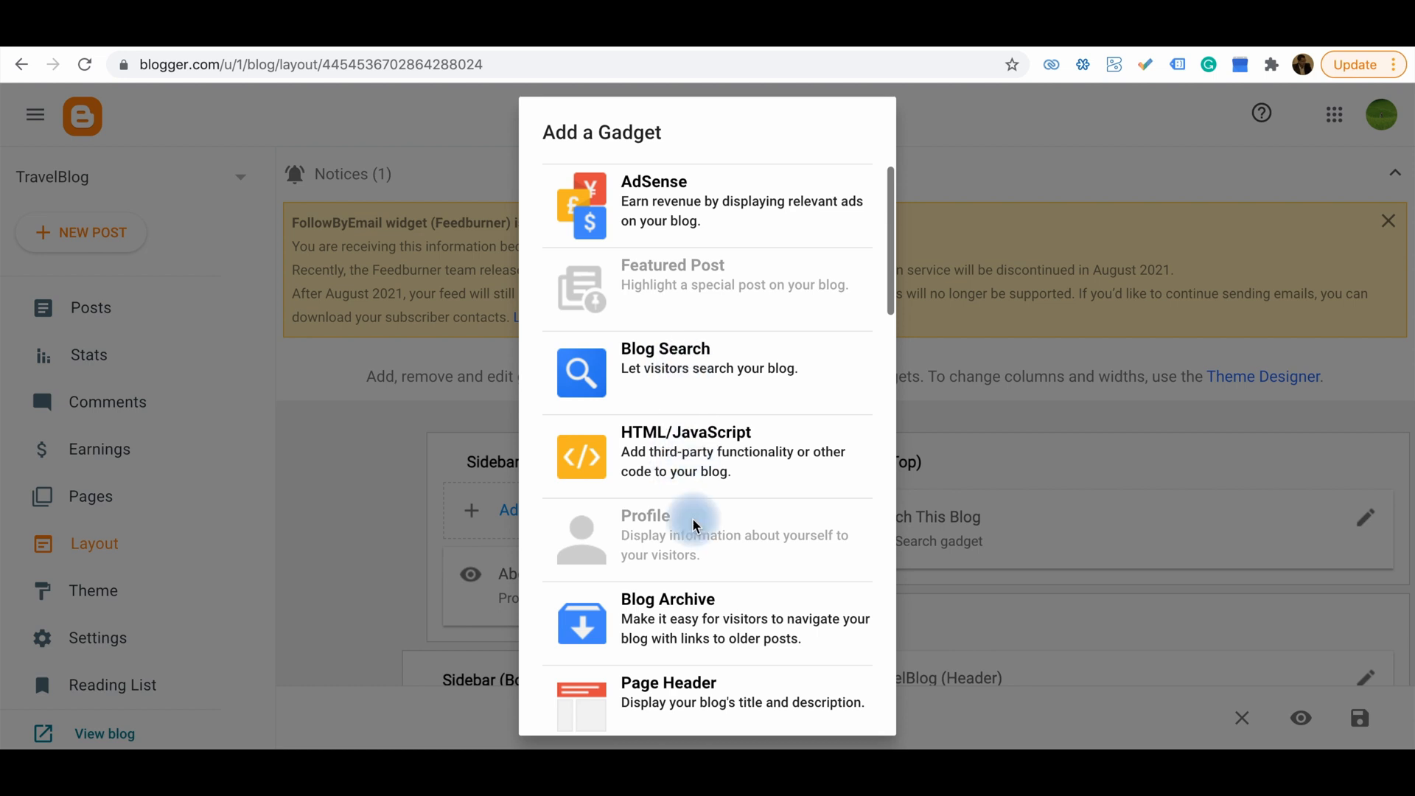
scroll(693, 519, down, 2)
scroll(694, 525, down, 12)
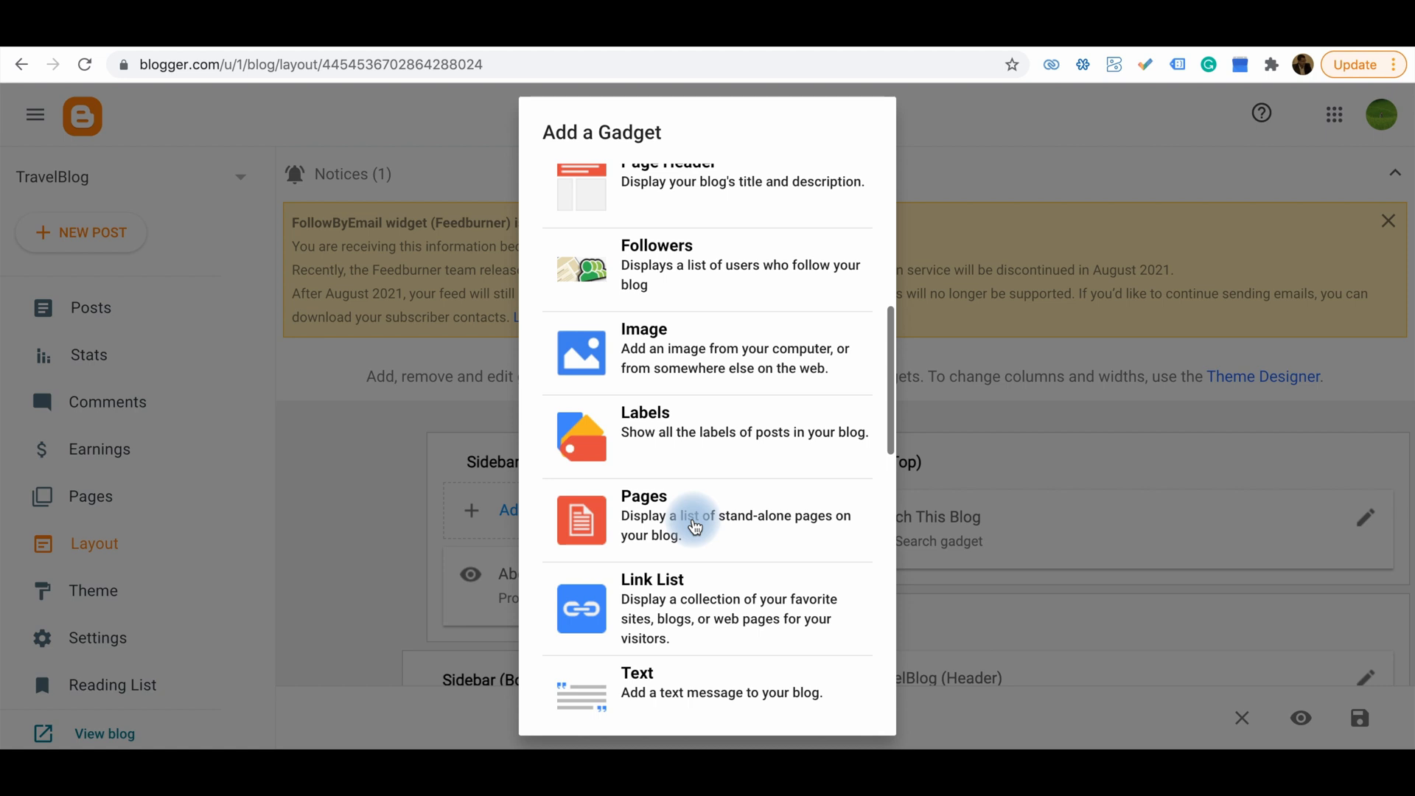
scroll(694, 525, down, 5)
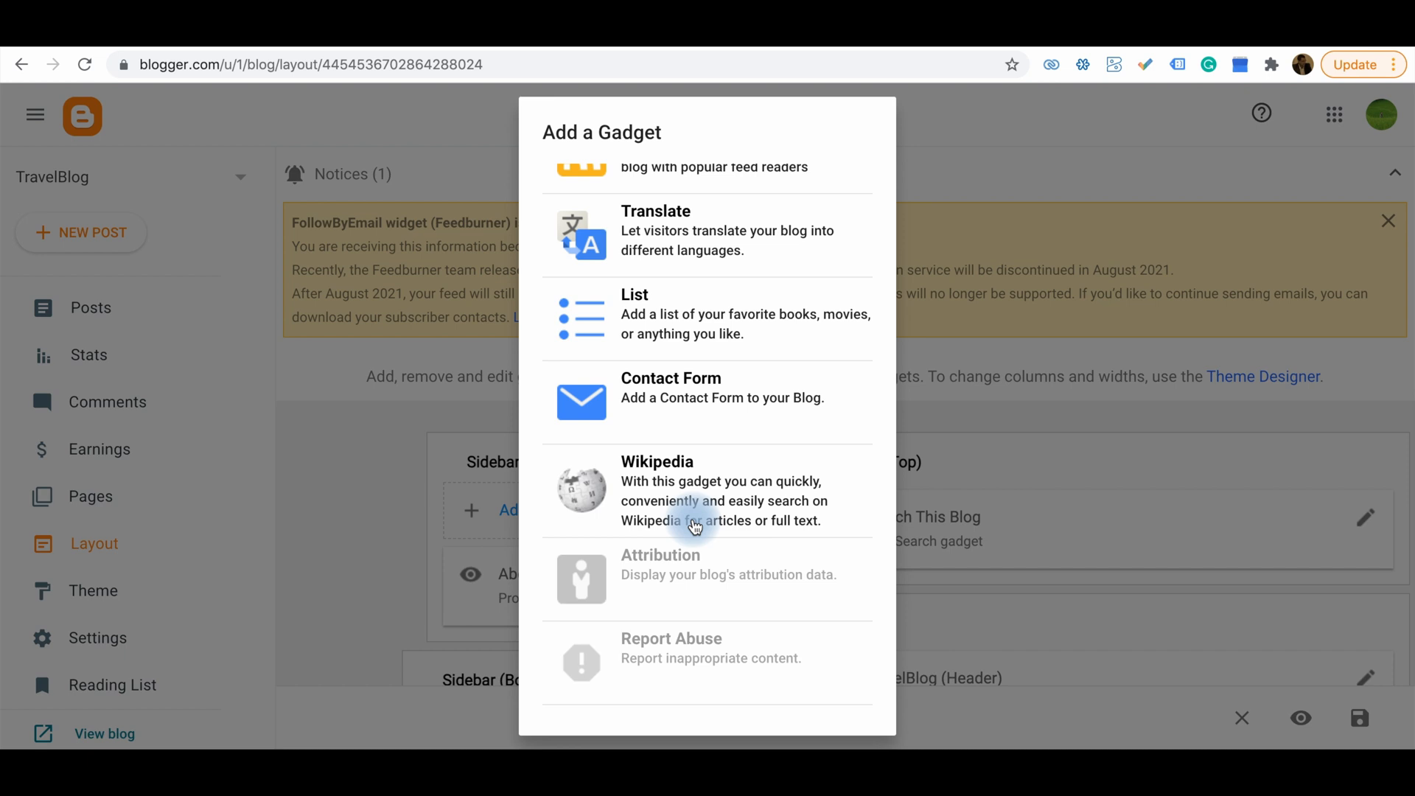
click(307, 374)
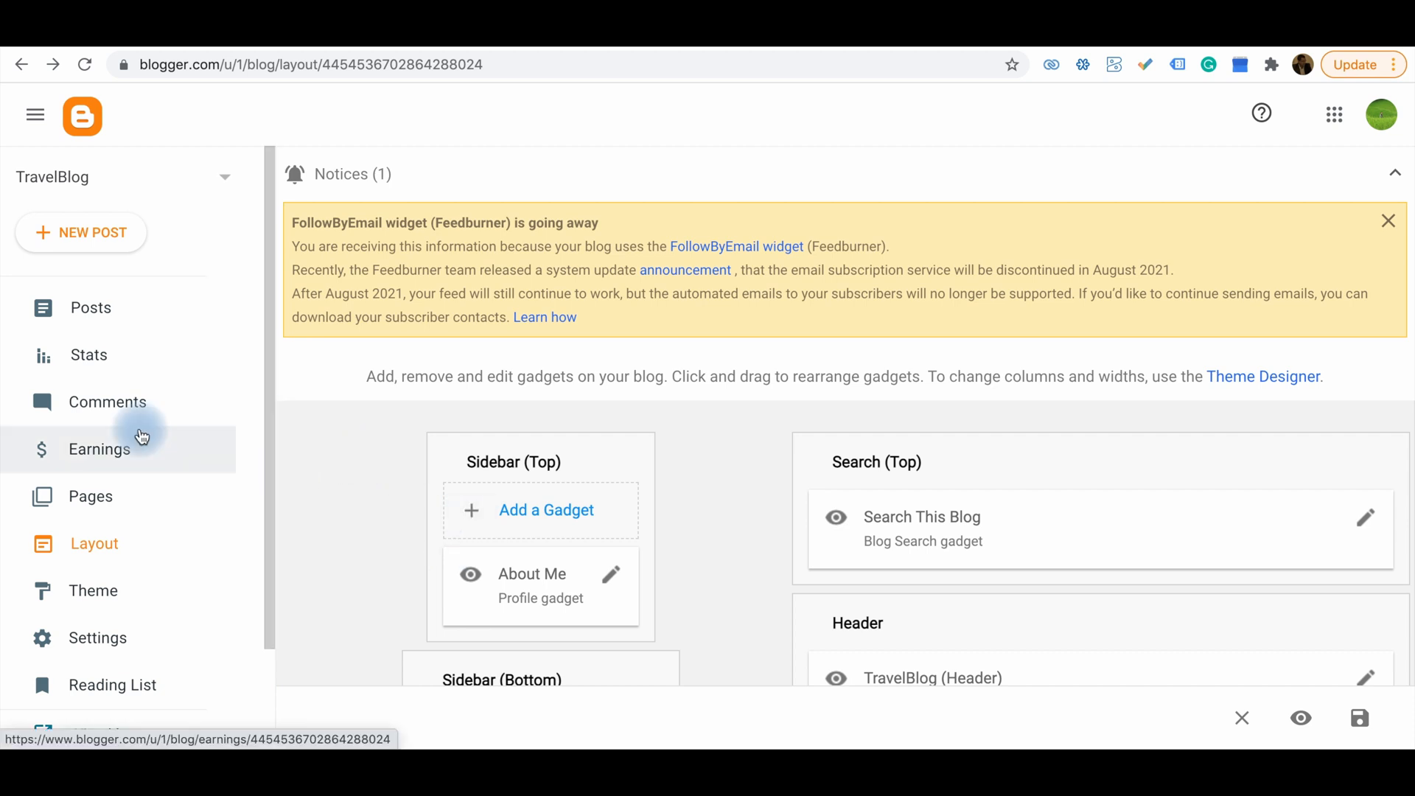
Step: View the blog's posts list, then create a new page titled "test-page"
click(100, 322)
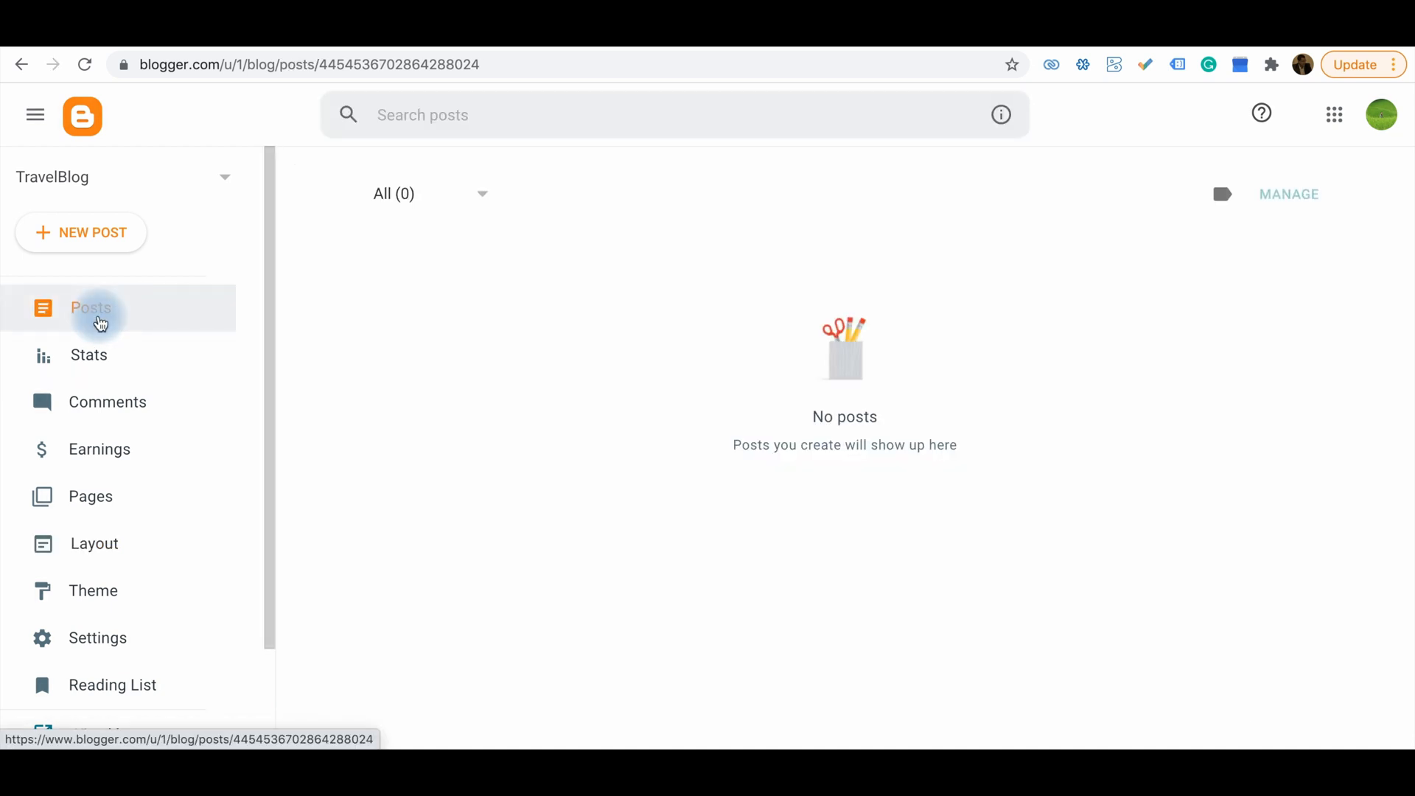
click(81, 494)
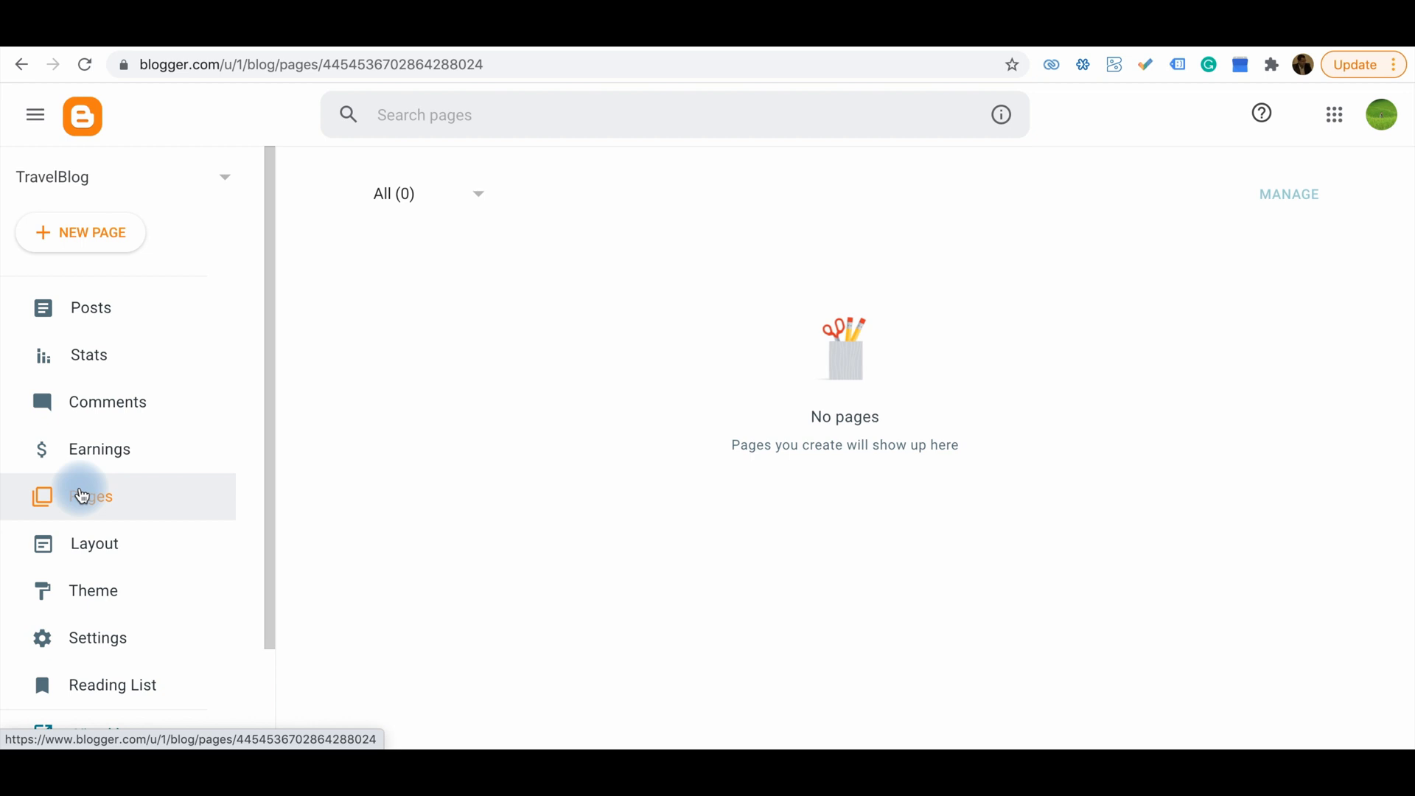
click(76, 238)
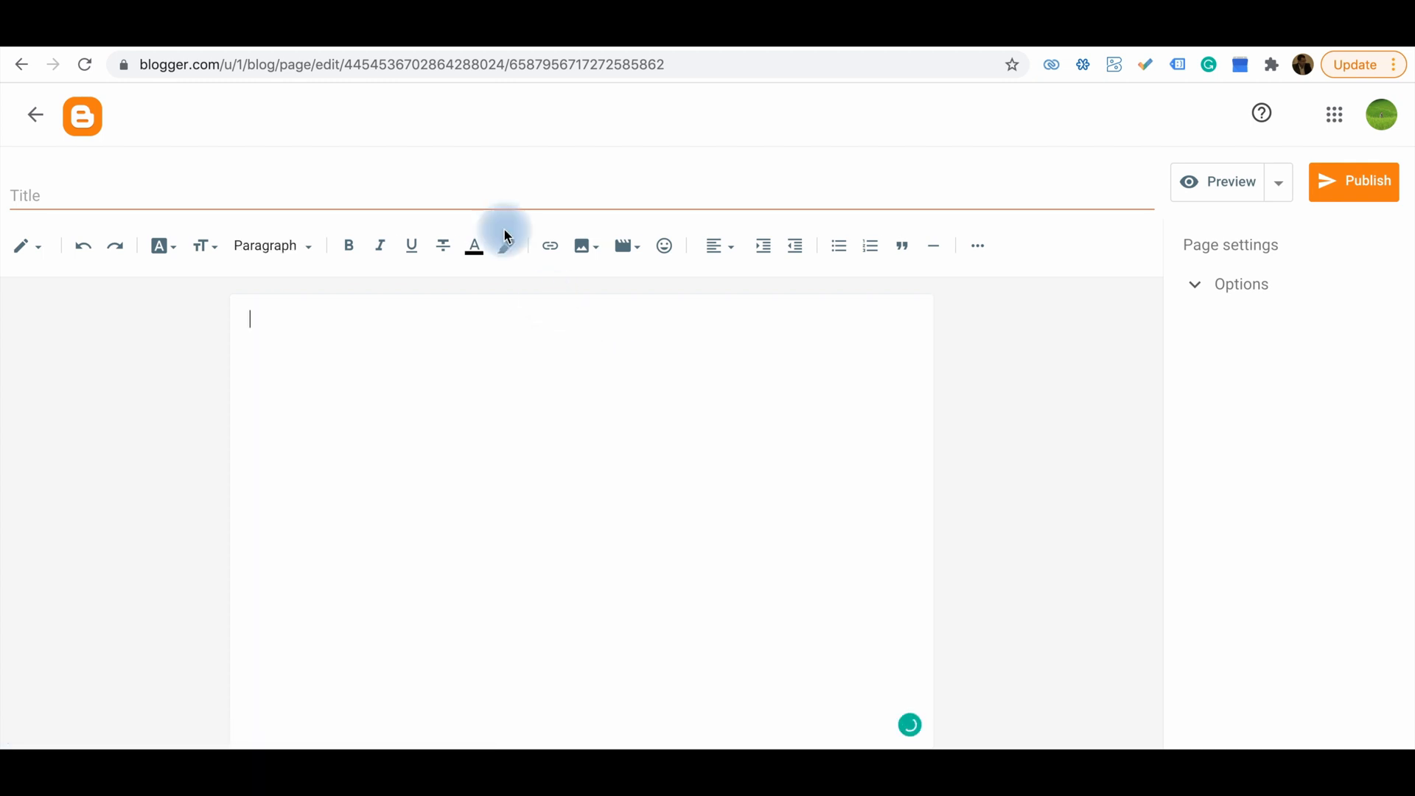
click(480, 196)
text(test-page)
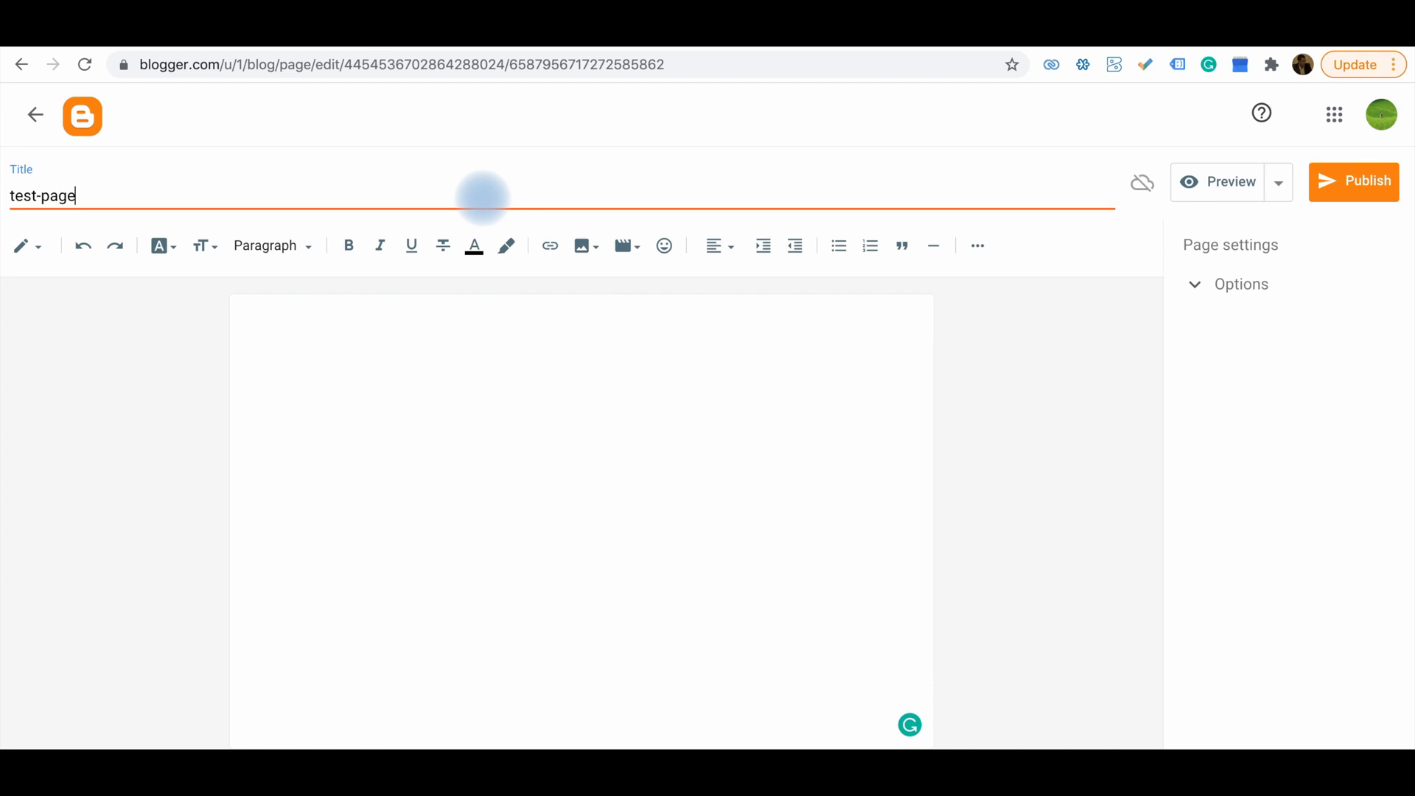
click(658, 403)
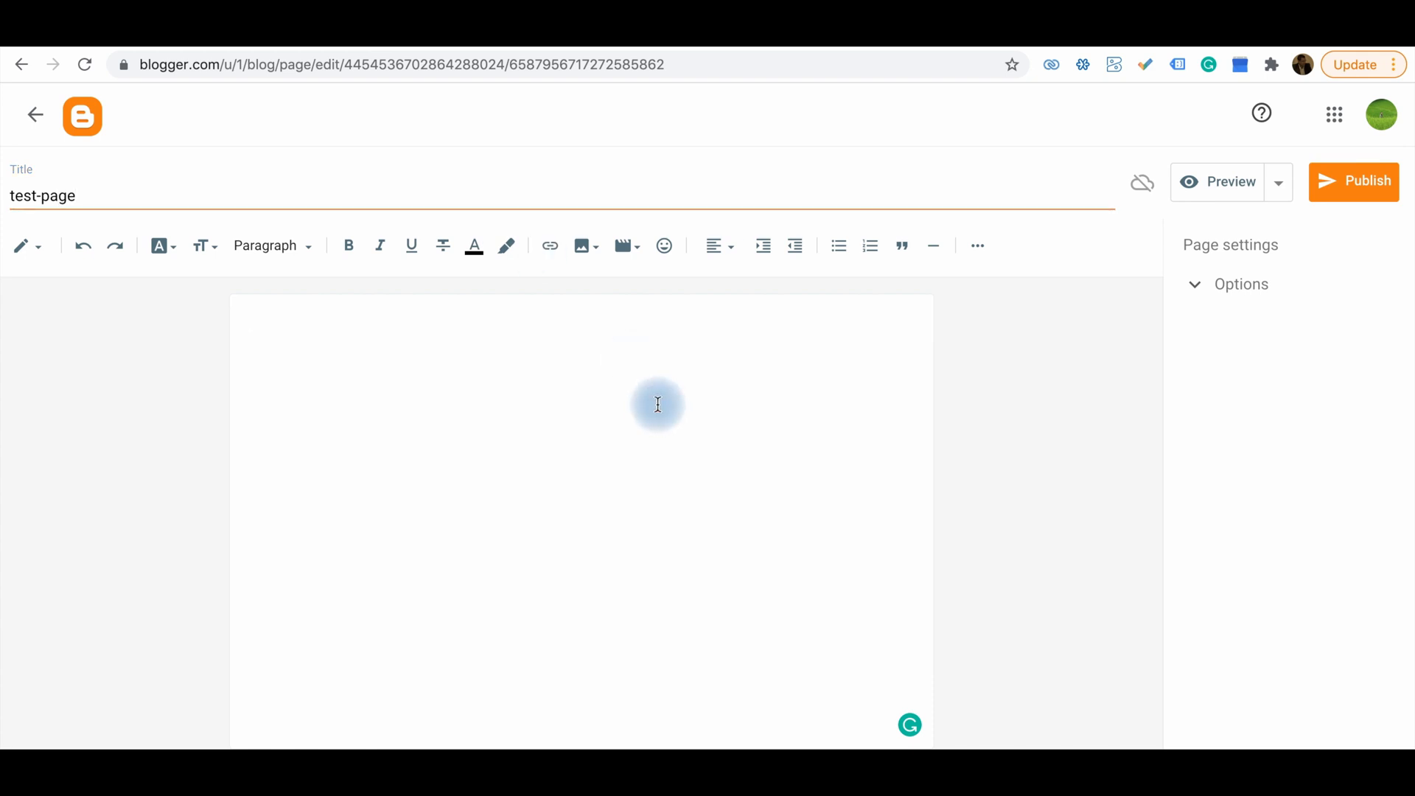
Step: Check the page's reader comments options and publish the page to the blog
click(1233, 286)
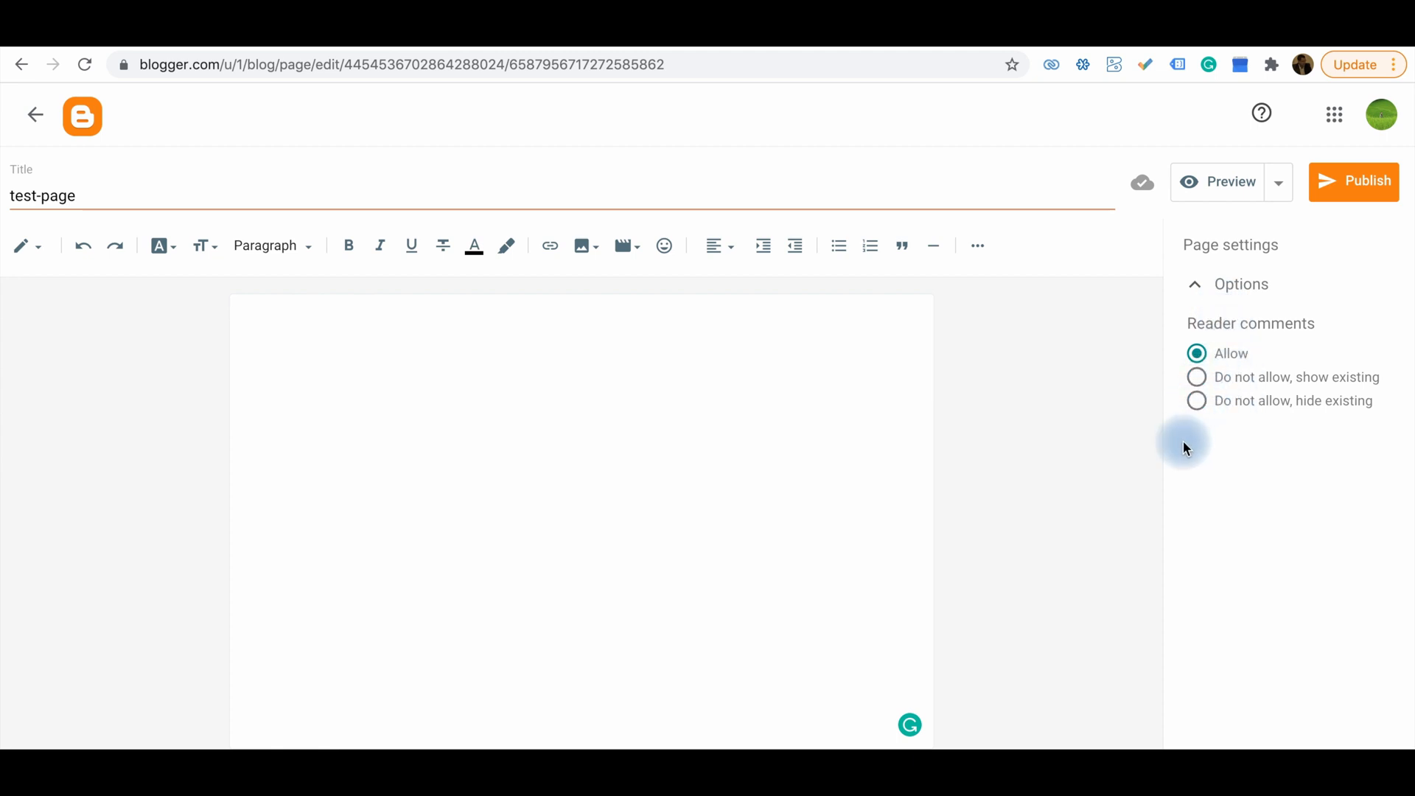
click(1359, 190)
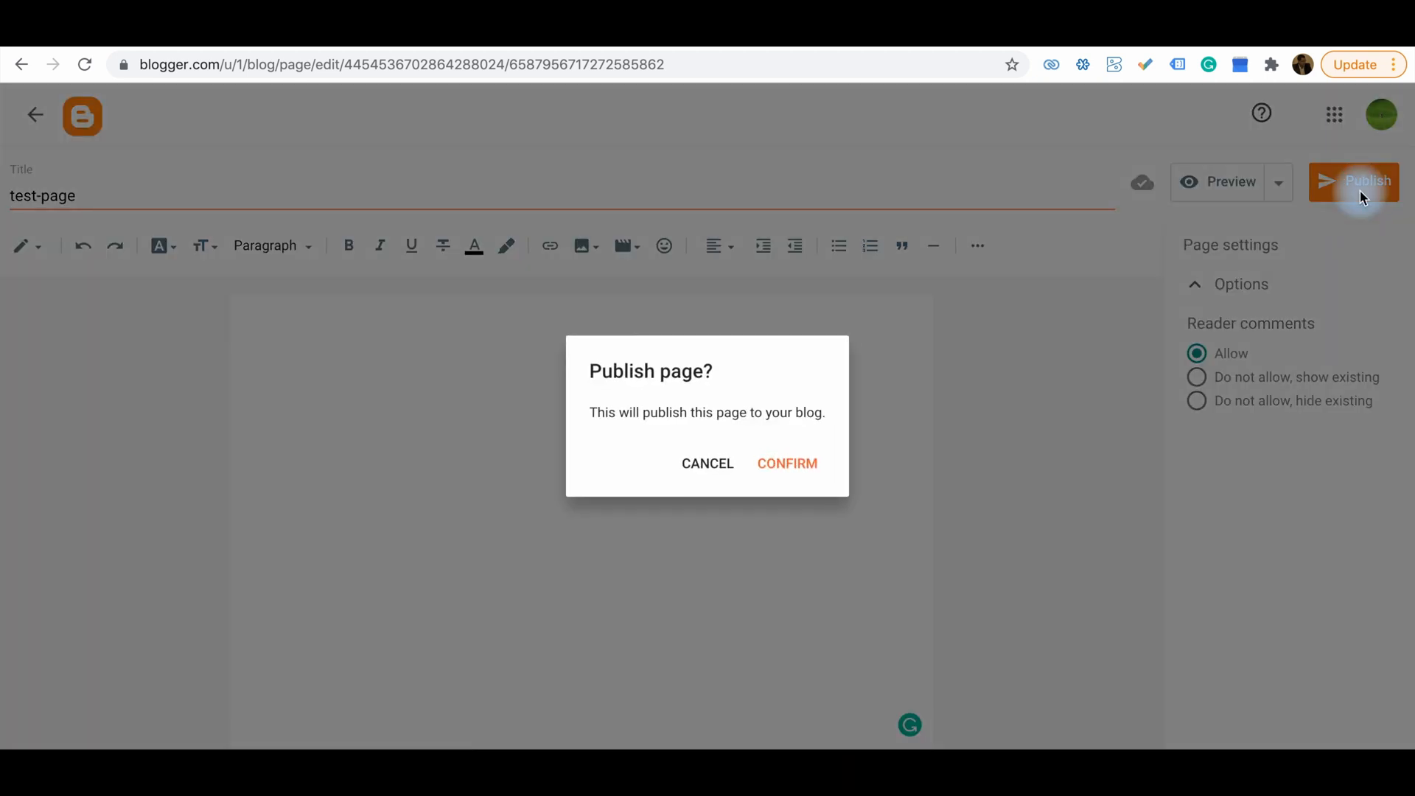
click(788, 462)
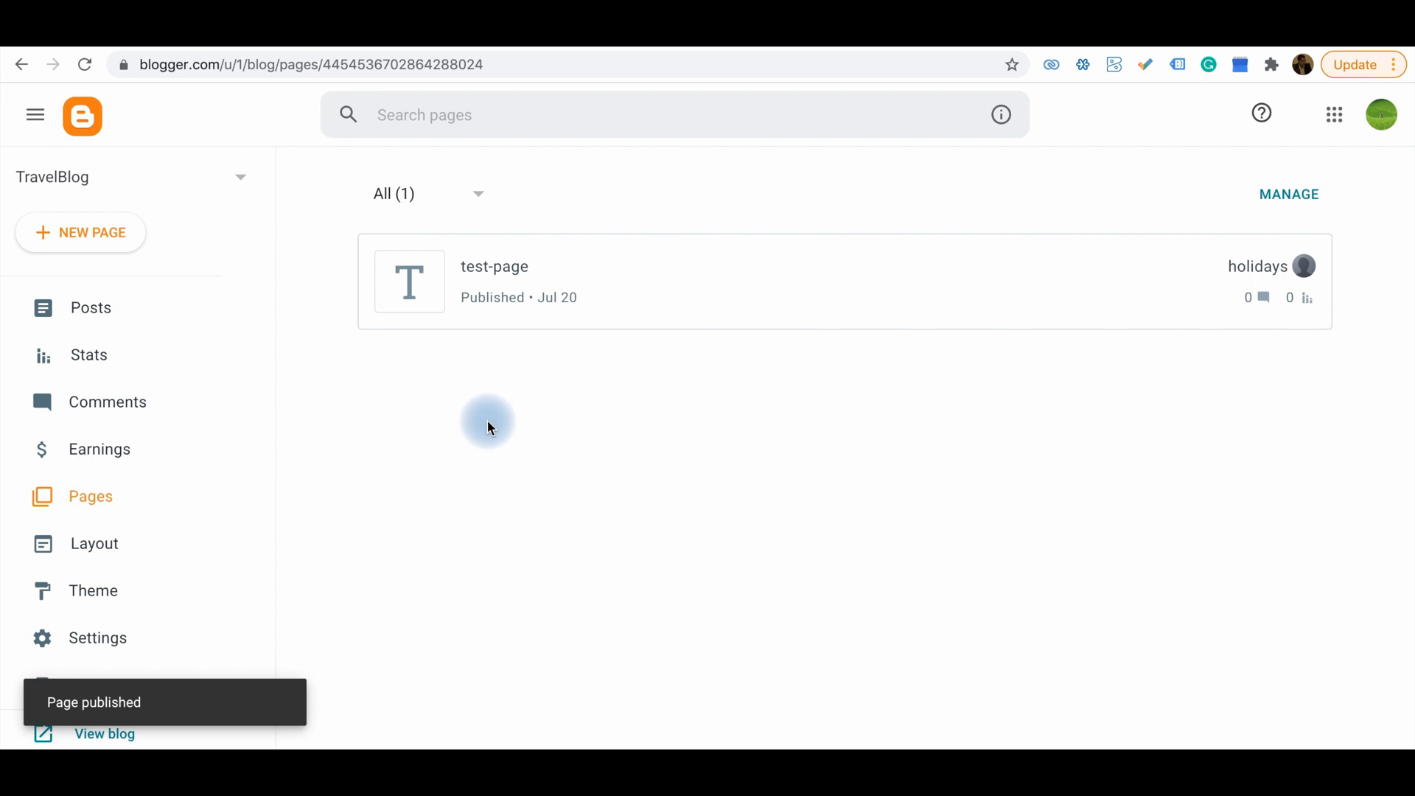
Step: Create a new blank post from the blog's posts list and activate its title field
click(103, 311)
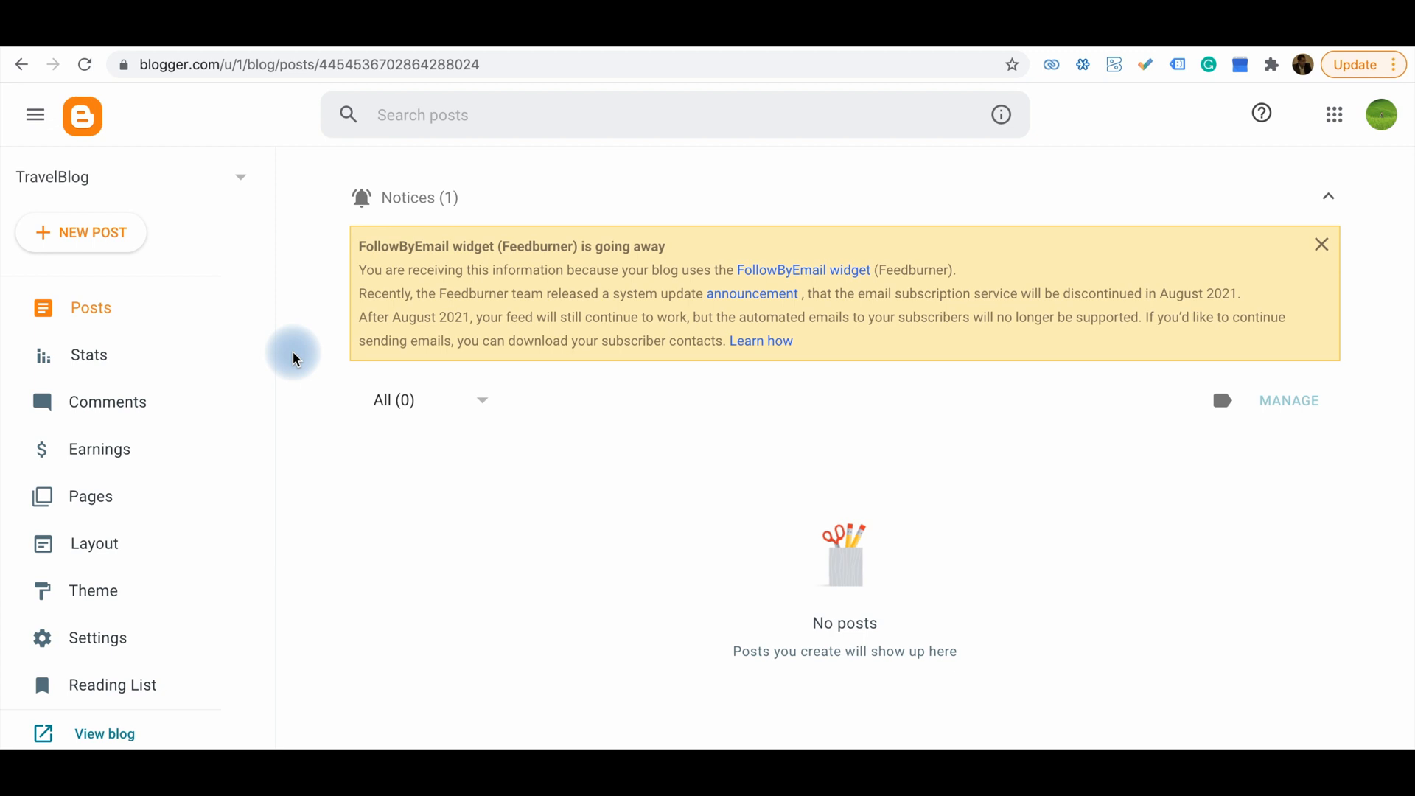
click(109, 237)
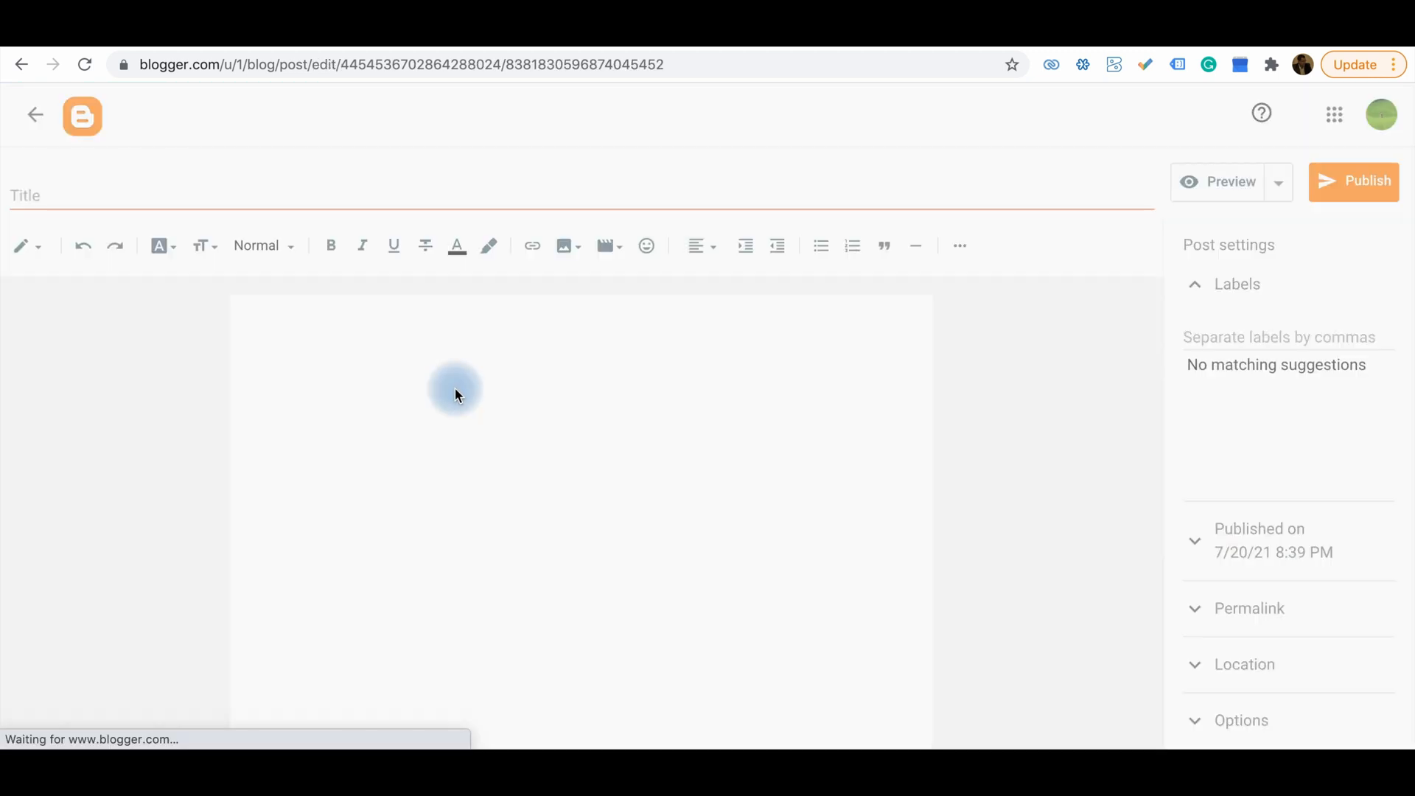
click(456, 389)
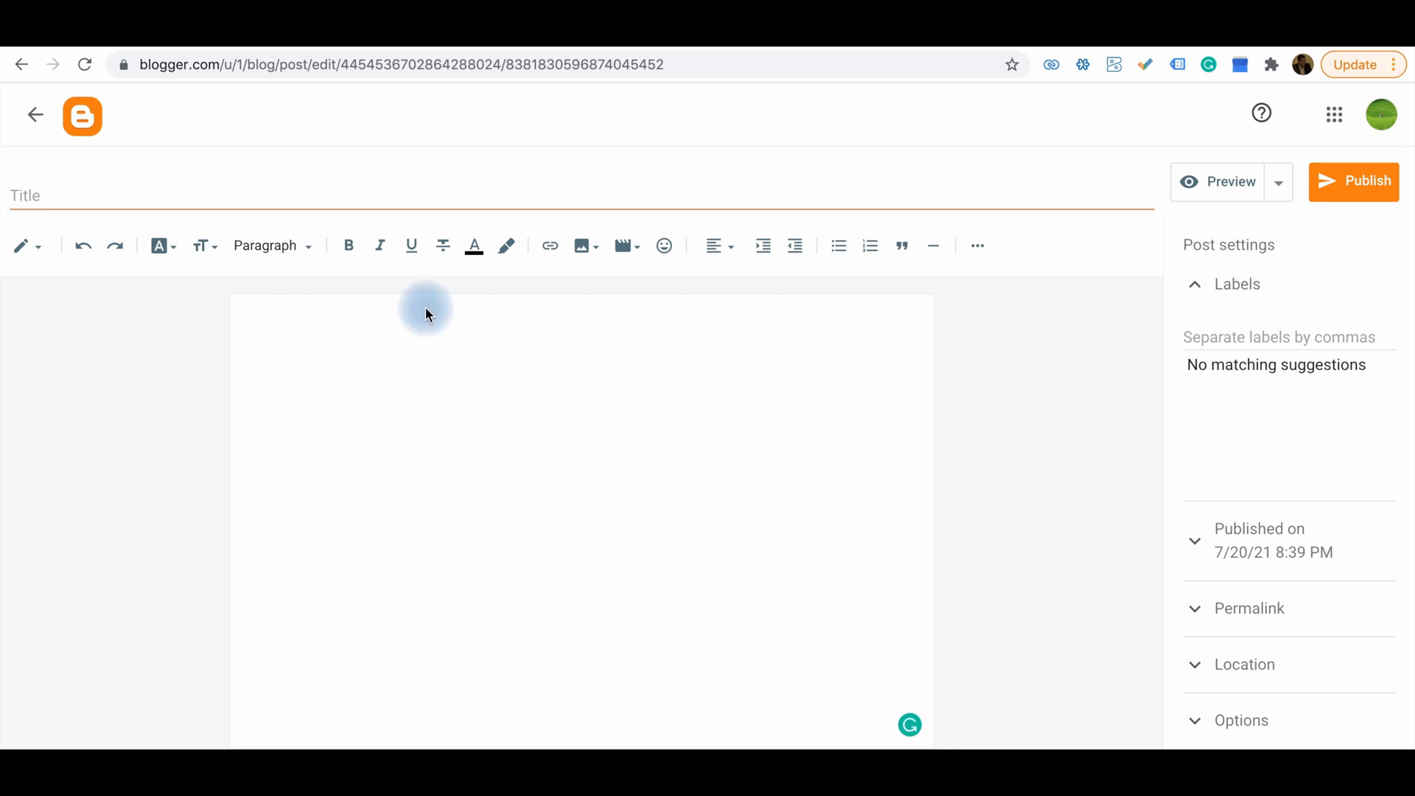
click(302, 192)
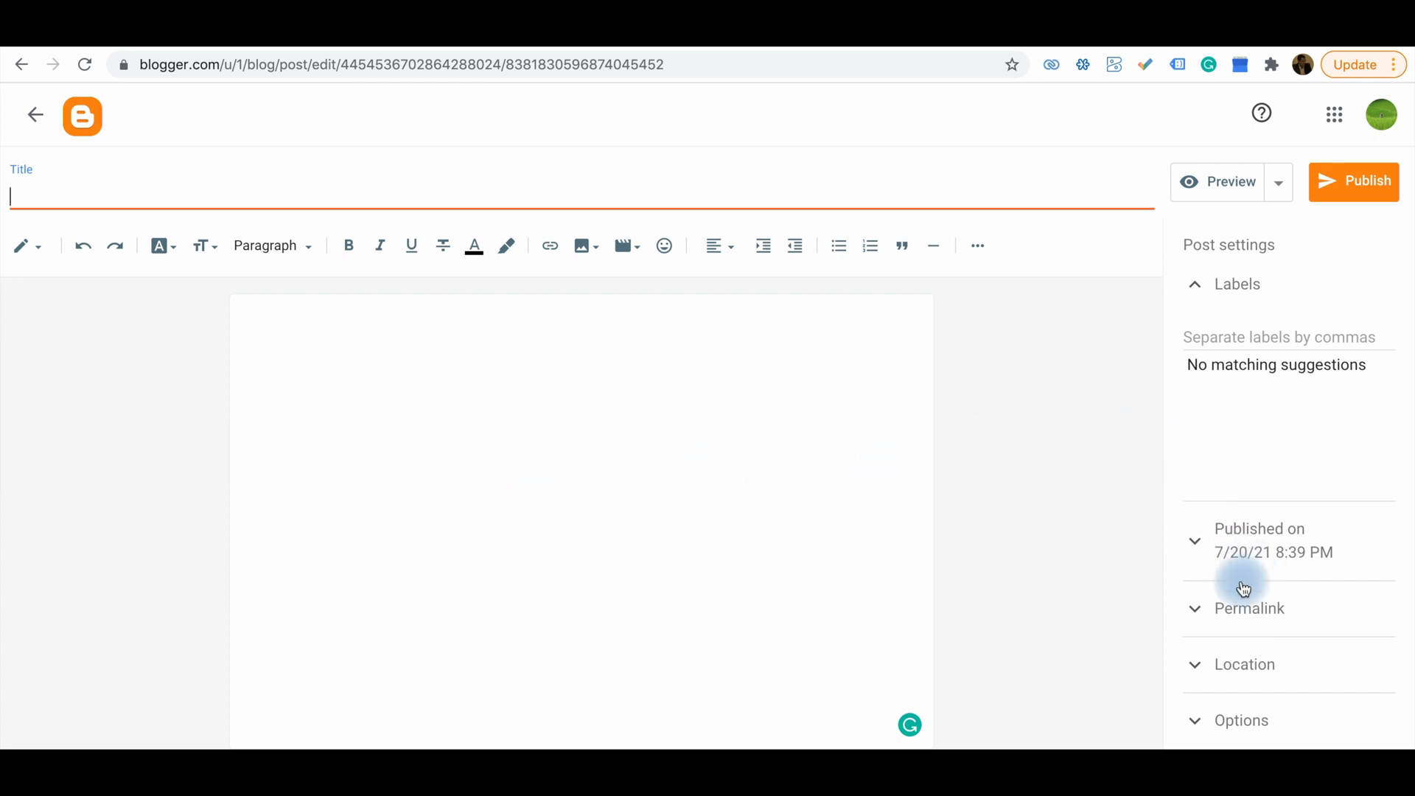
Step: Switch the post's permalink setting to Custom Permalink and activate the empty link field
click(1260, 619)
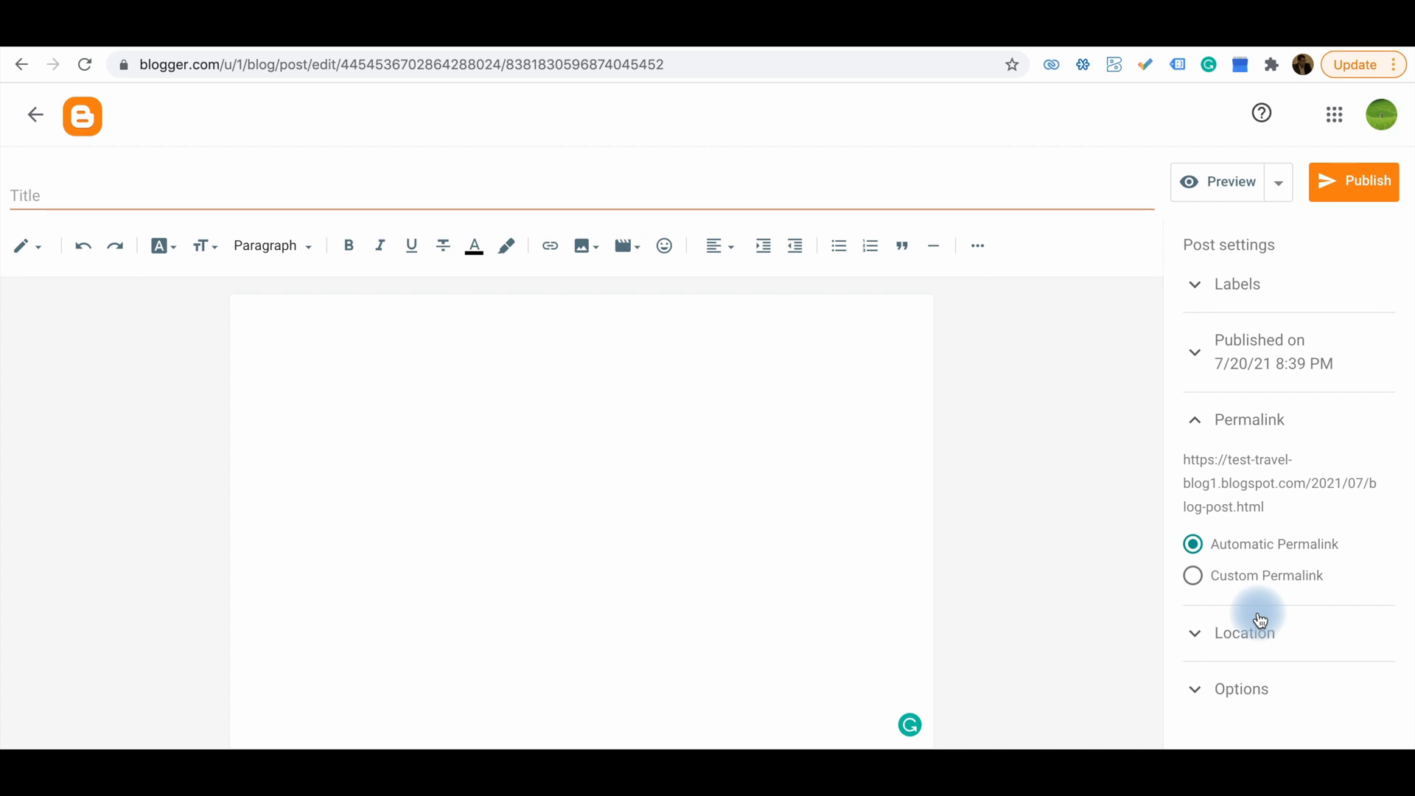
click(1193, 576)
click(1207, 589)
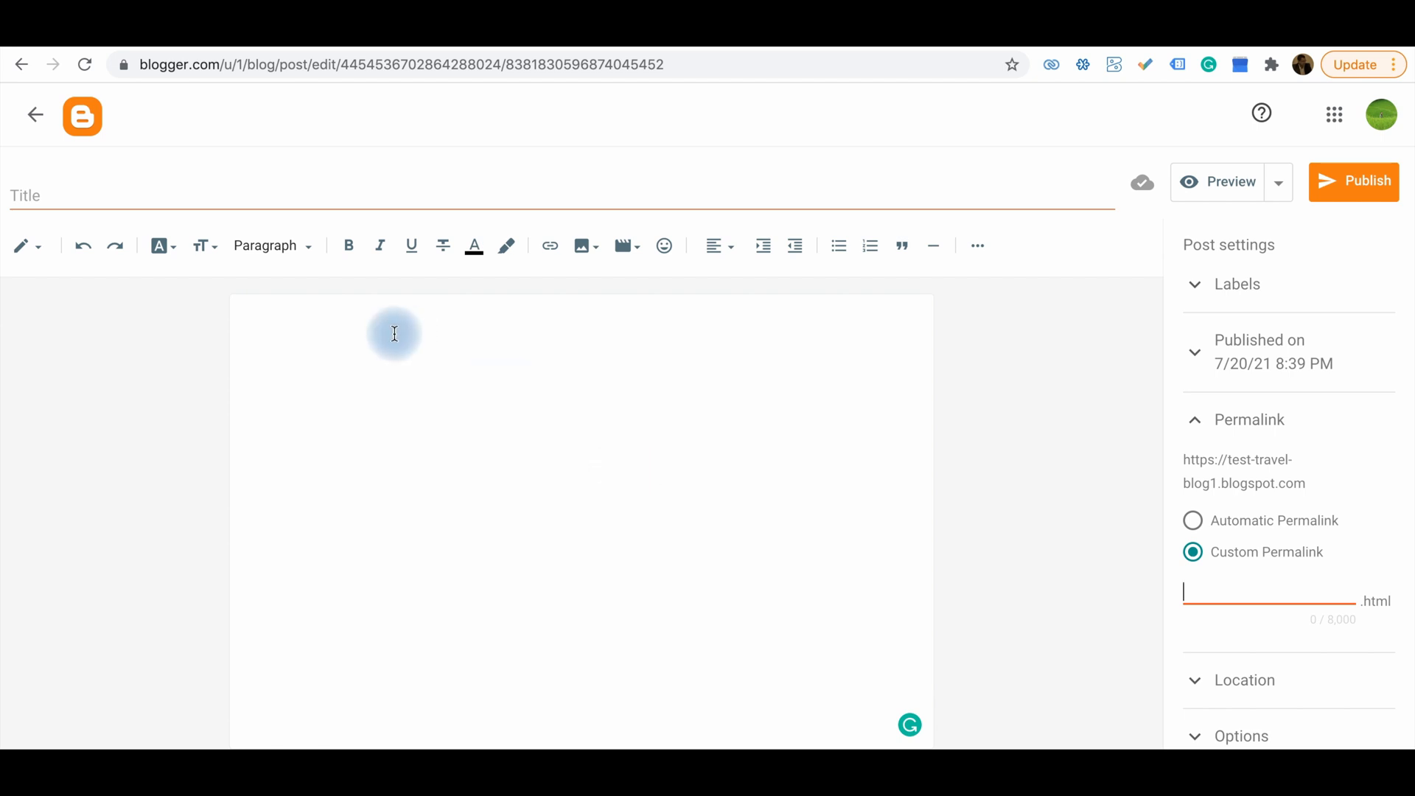
click(34, 114)
click(811, 180)
click(1212, 193)
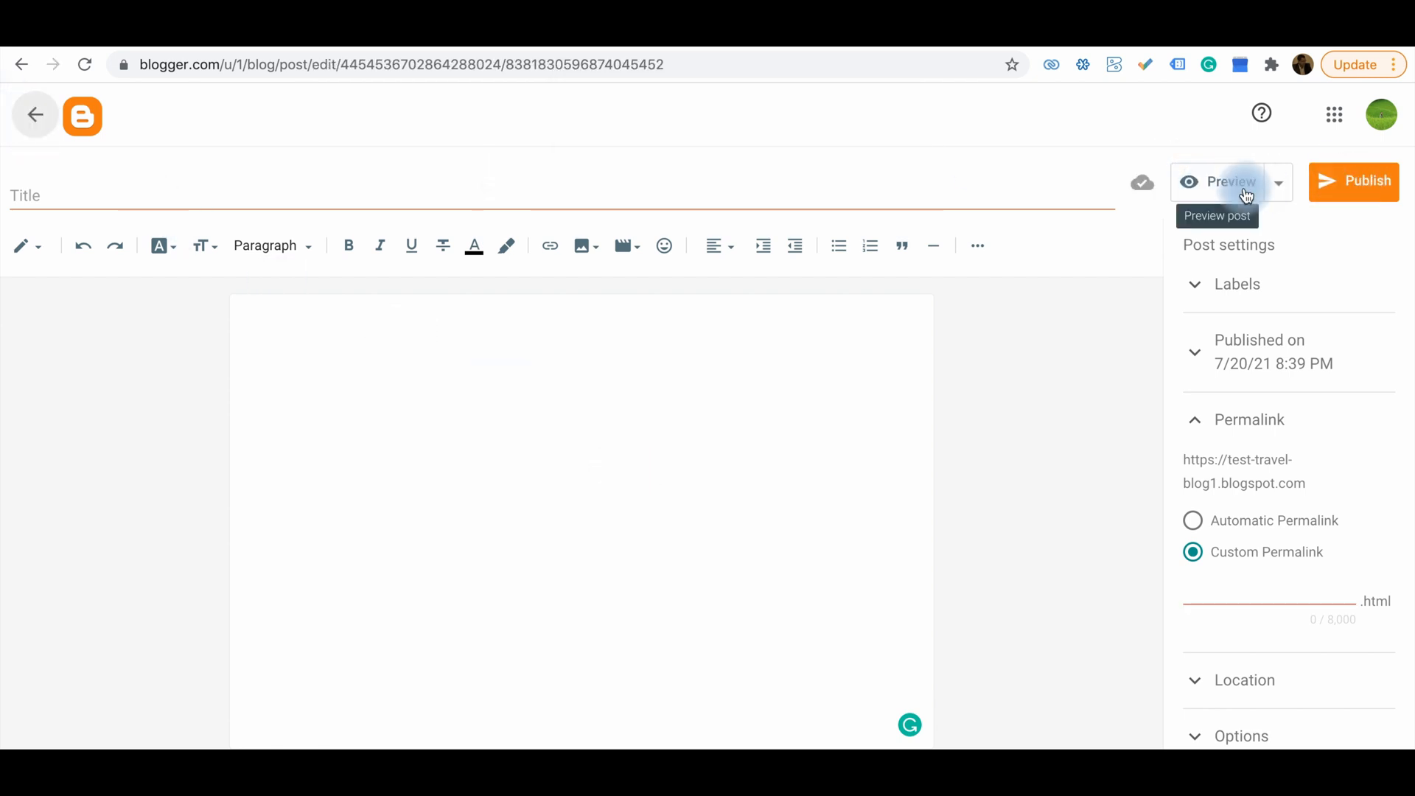
Step: Publish the untitled post to the blog and confirm the publication
click(1351, 182)
click(772, 463)
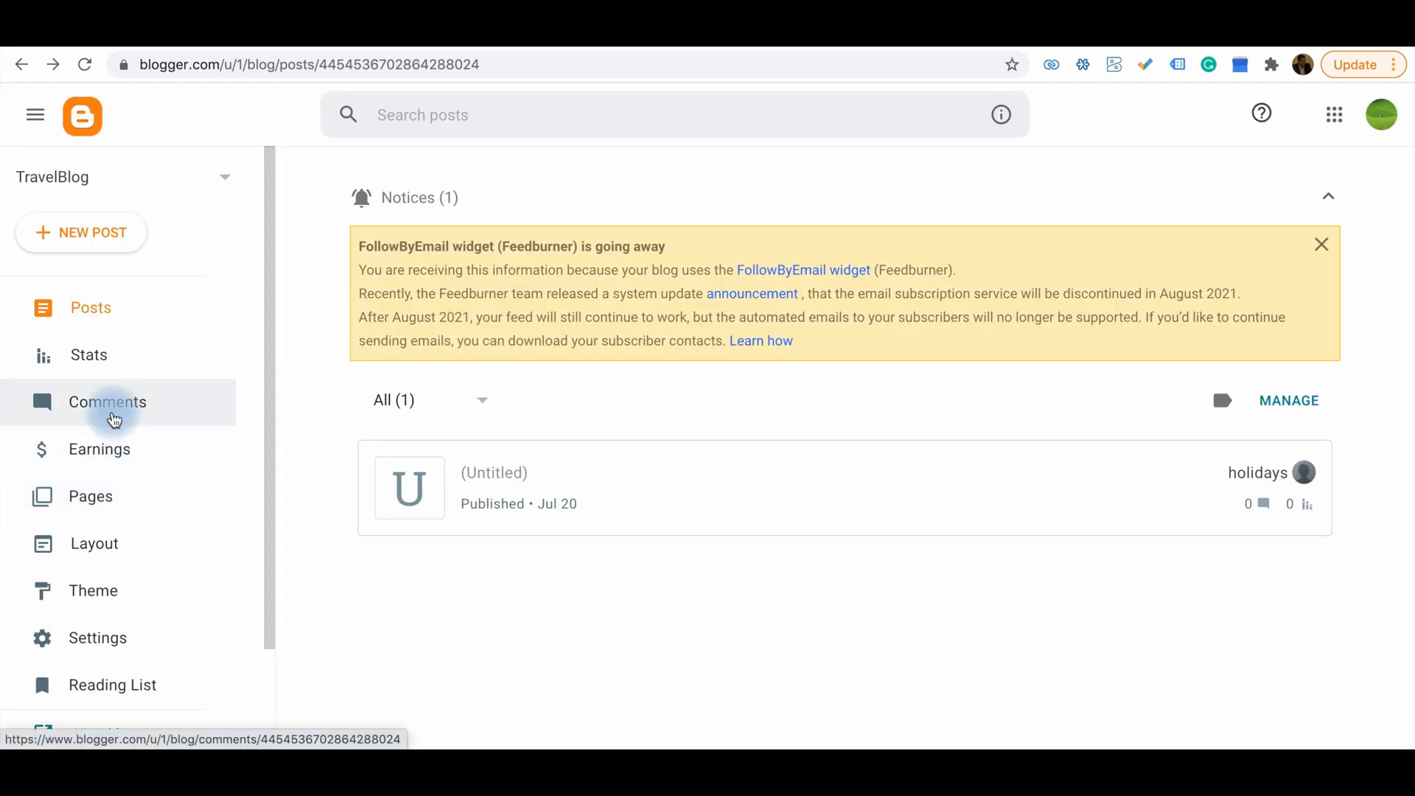
Step: Review the blog's statistics and its AdSense earnings page, return to the posts list, and reopen the earnings page
click(102, 364)
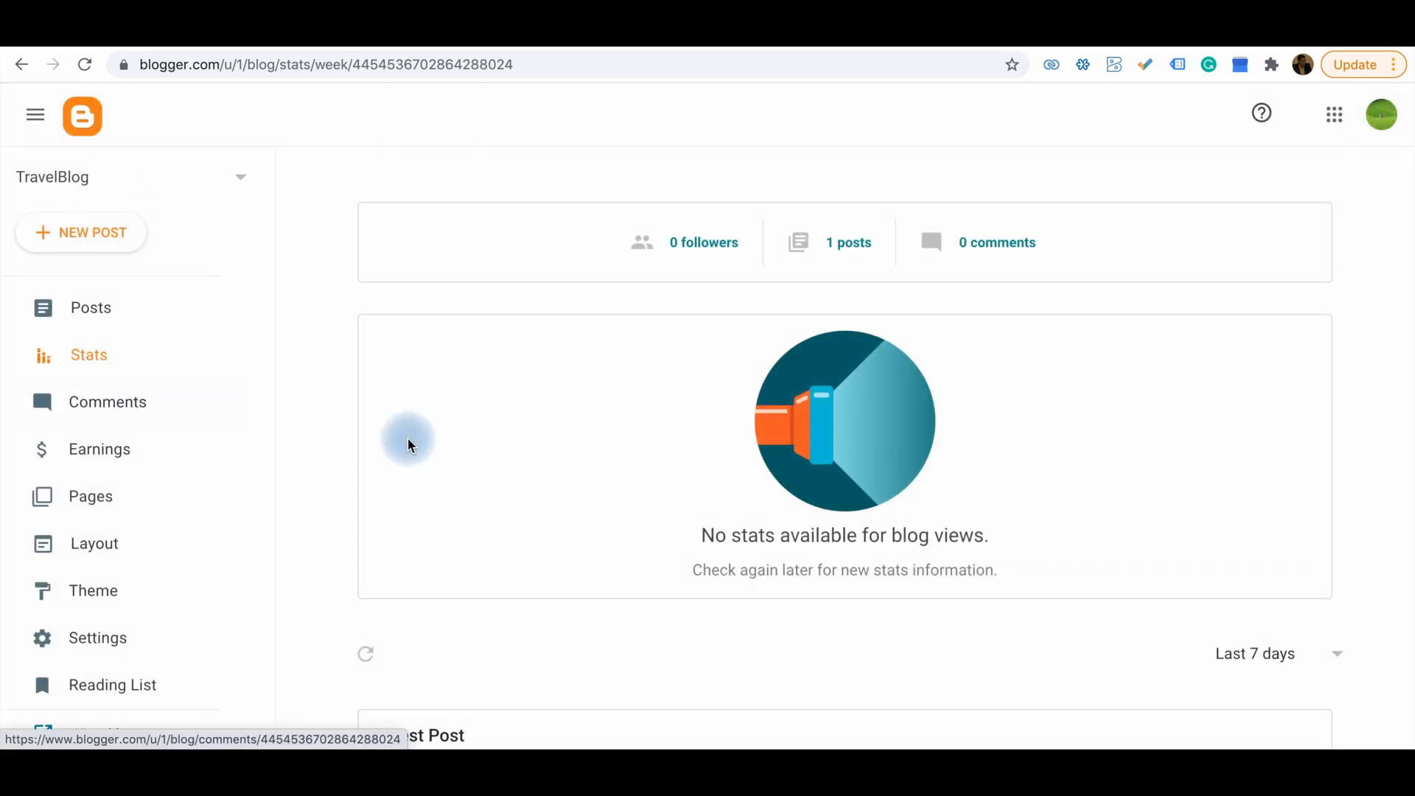
scroll(409, 442, down, 1)
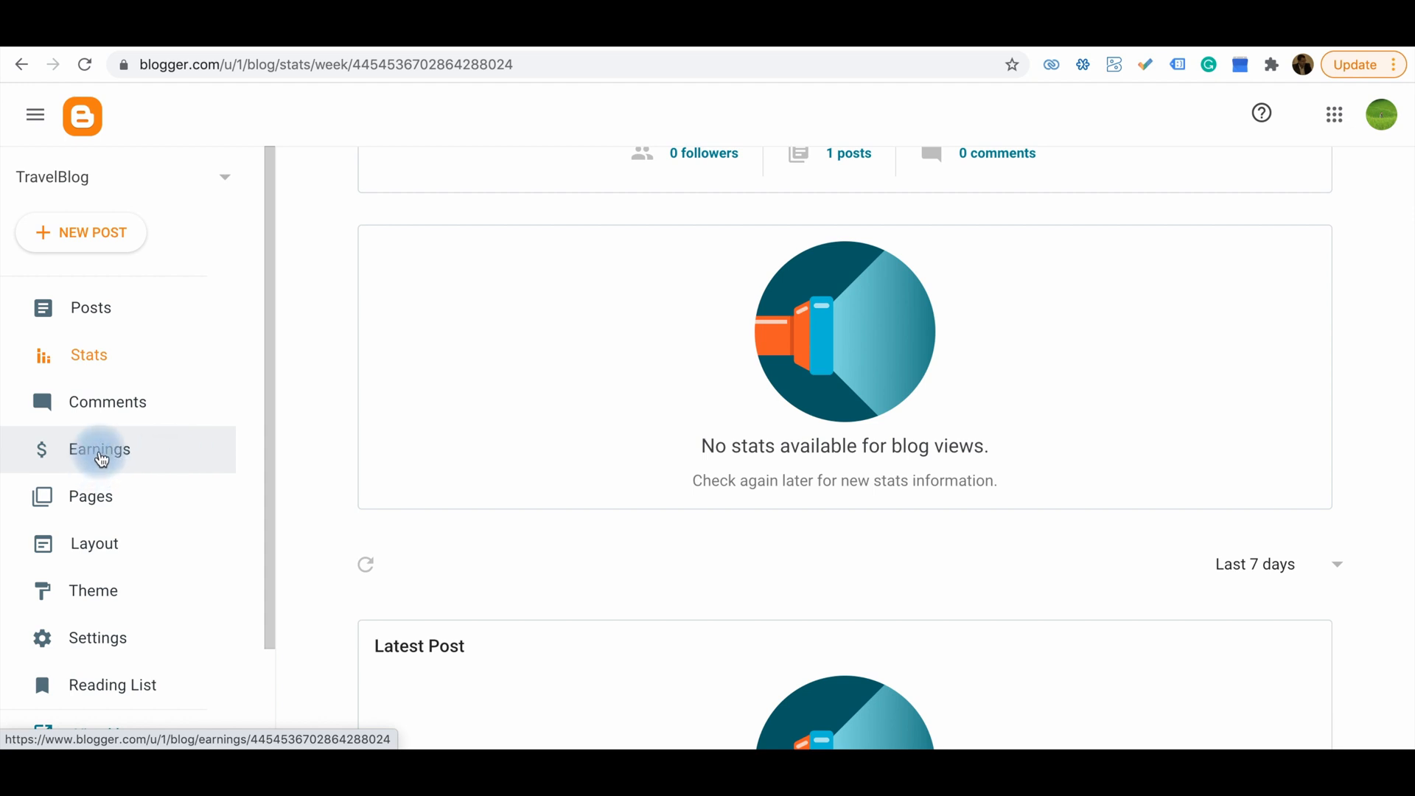
click(101, 458)
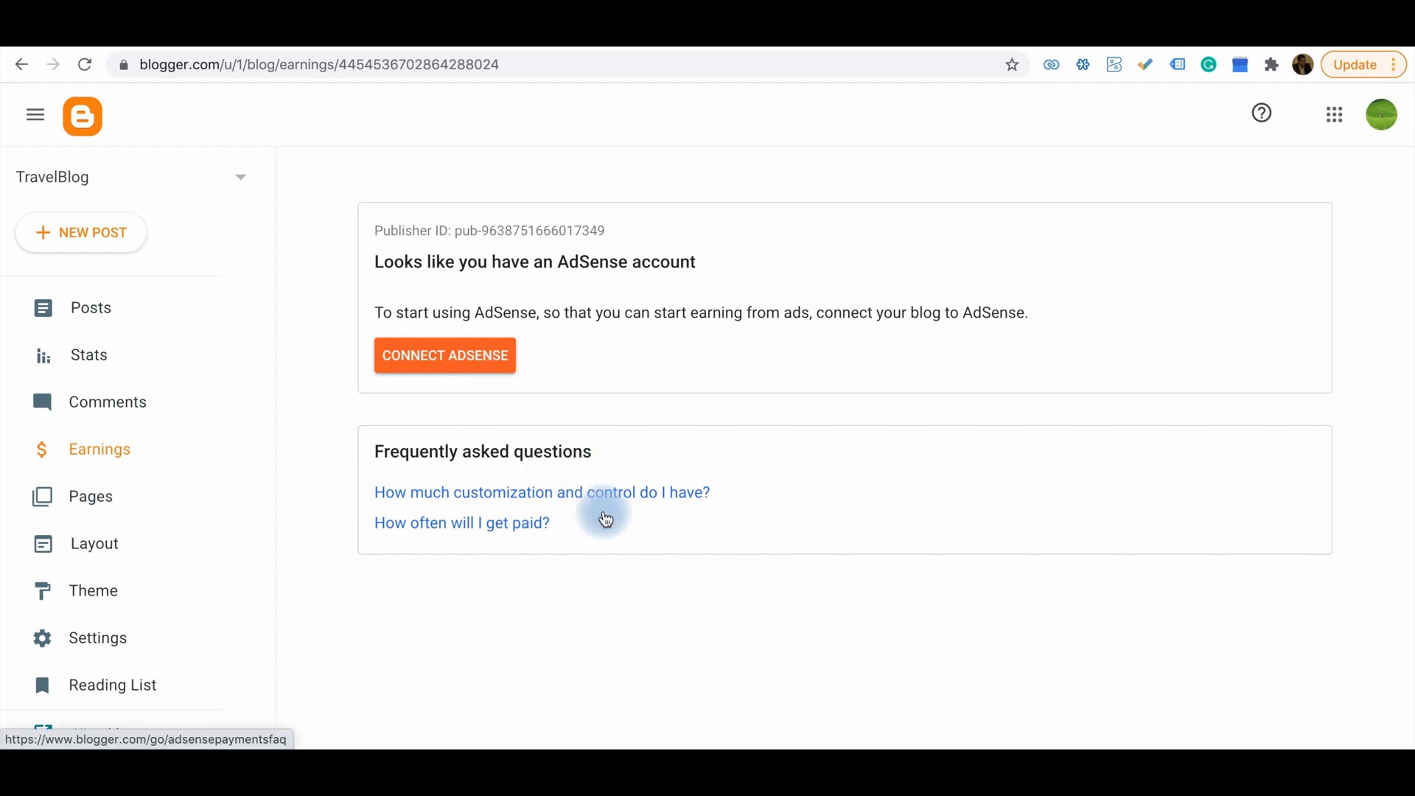
click(101, 327)
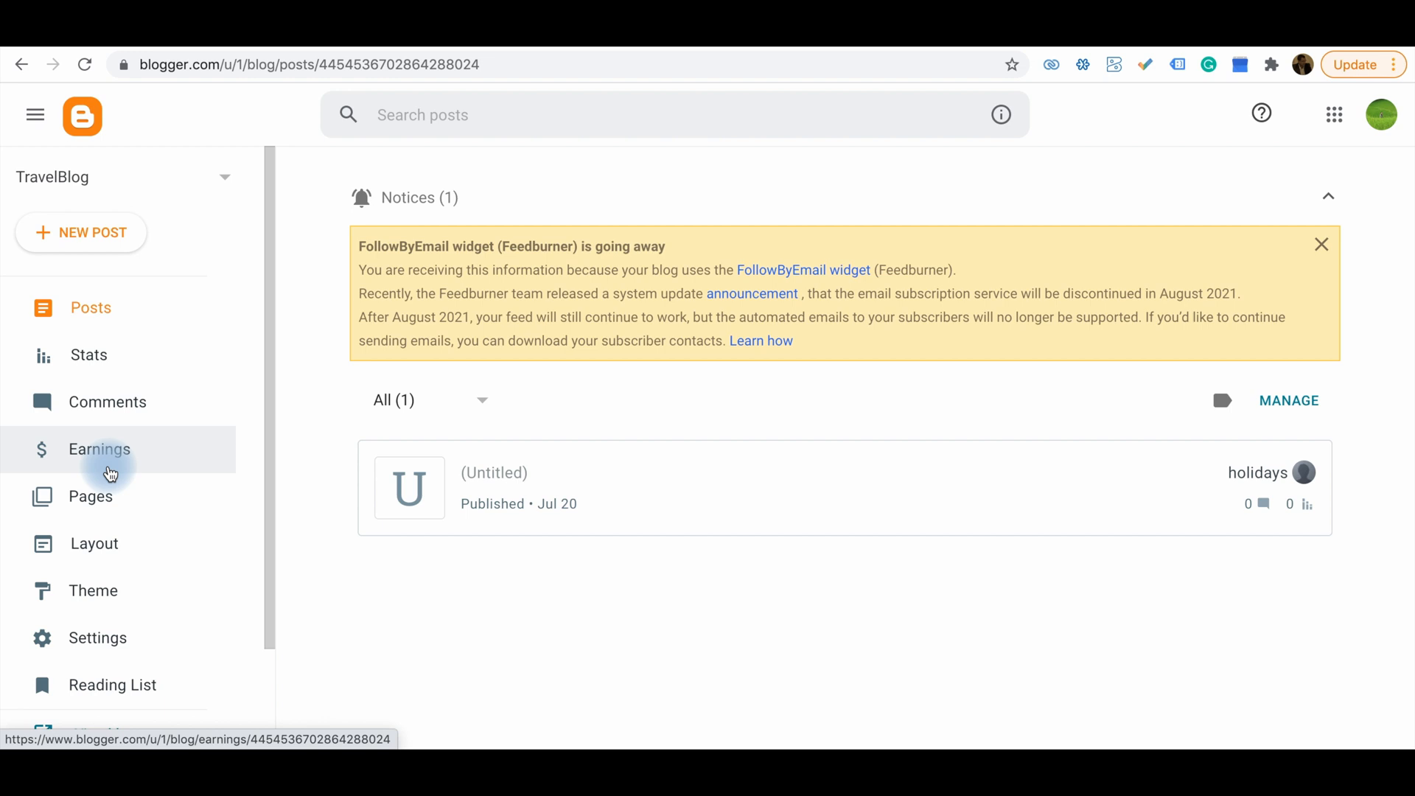
click(111, 473)
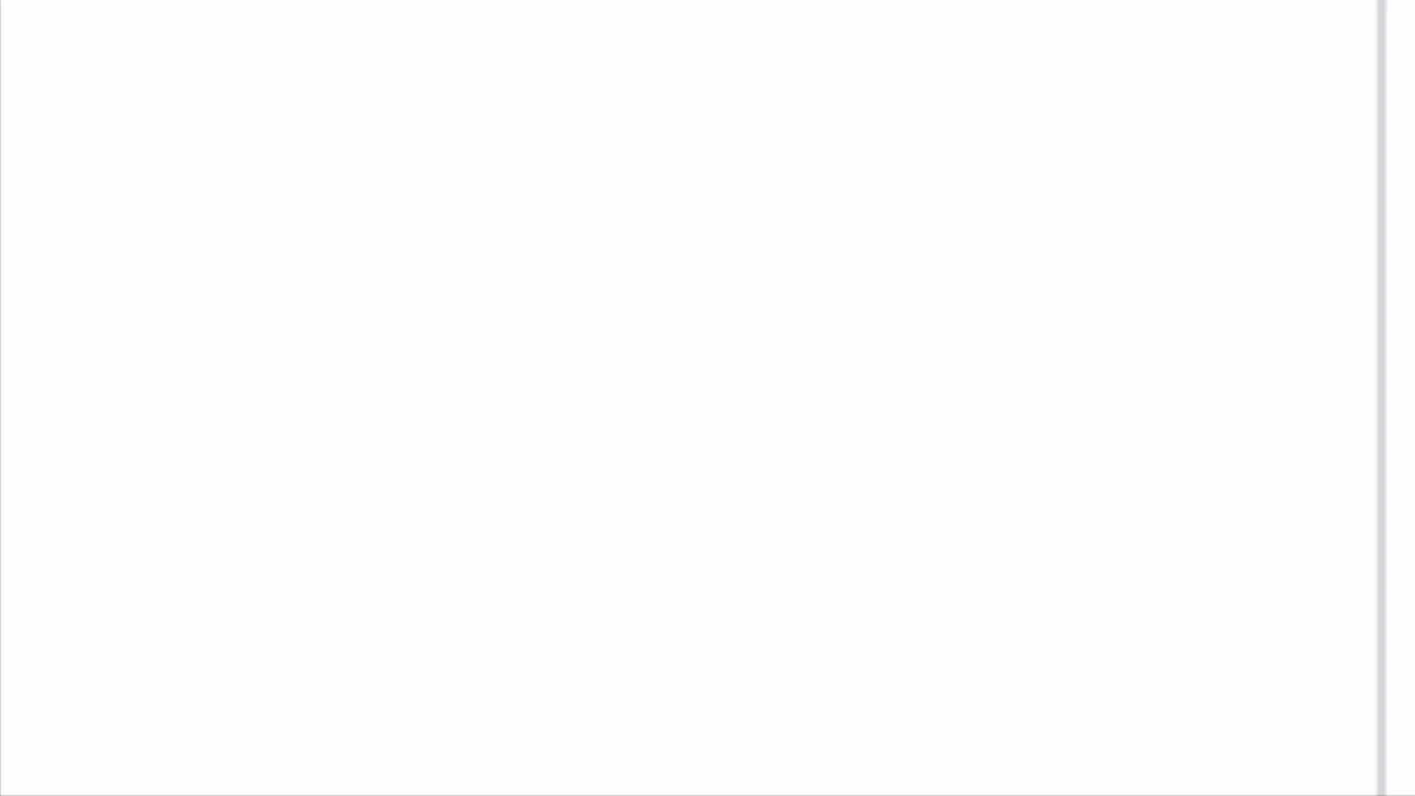